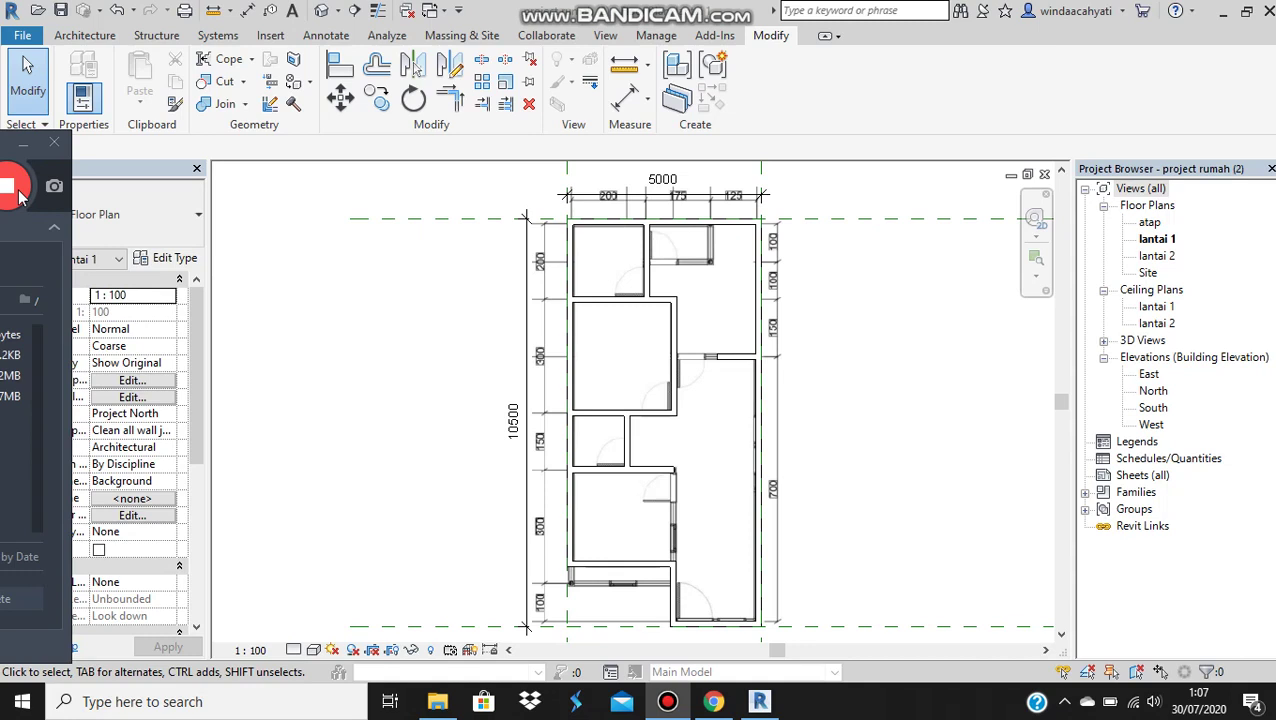
Hide the traced background image in the lantai 1 view, leaving only walls and dimensions.
left_click(22, 143)
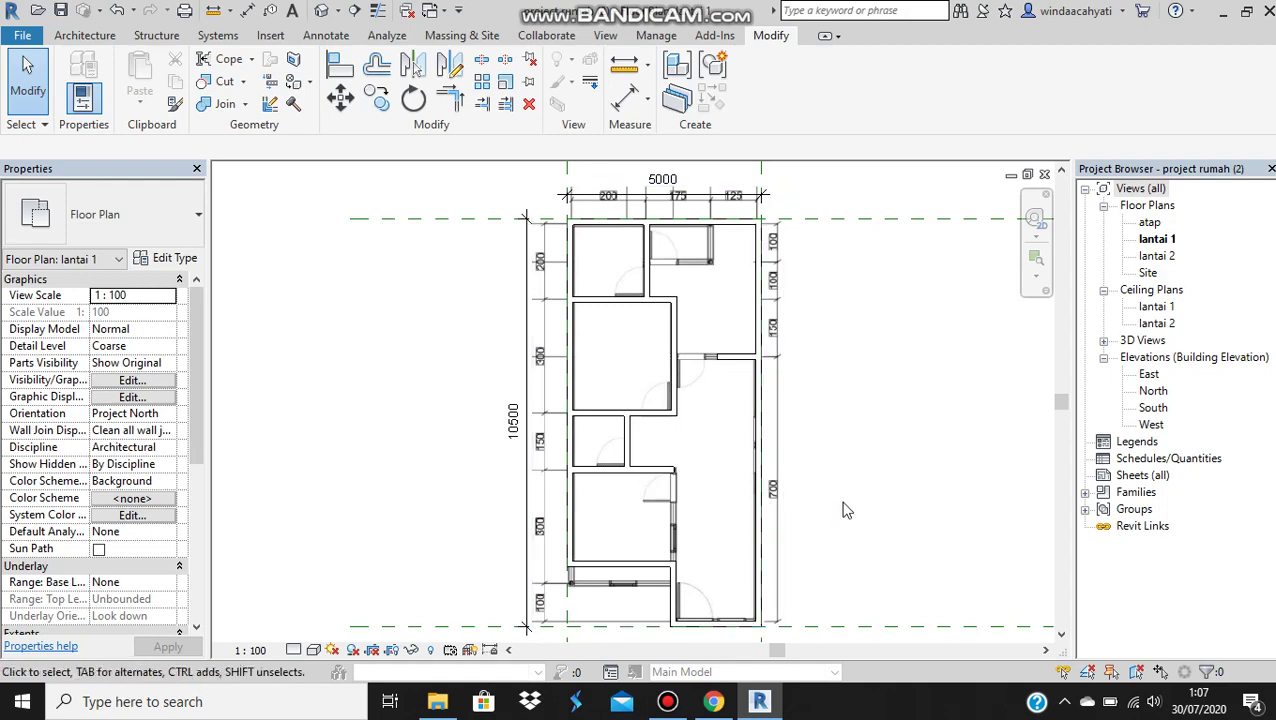
middle_click_drag(846, 507, 874, 503)
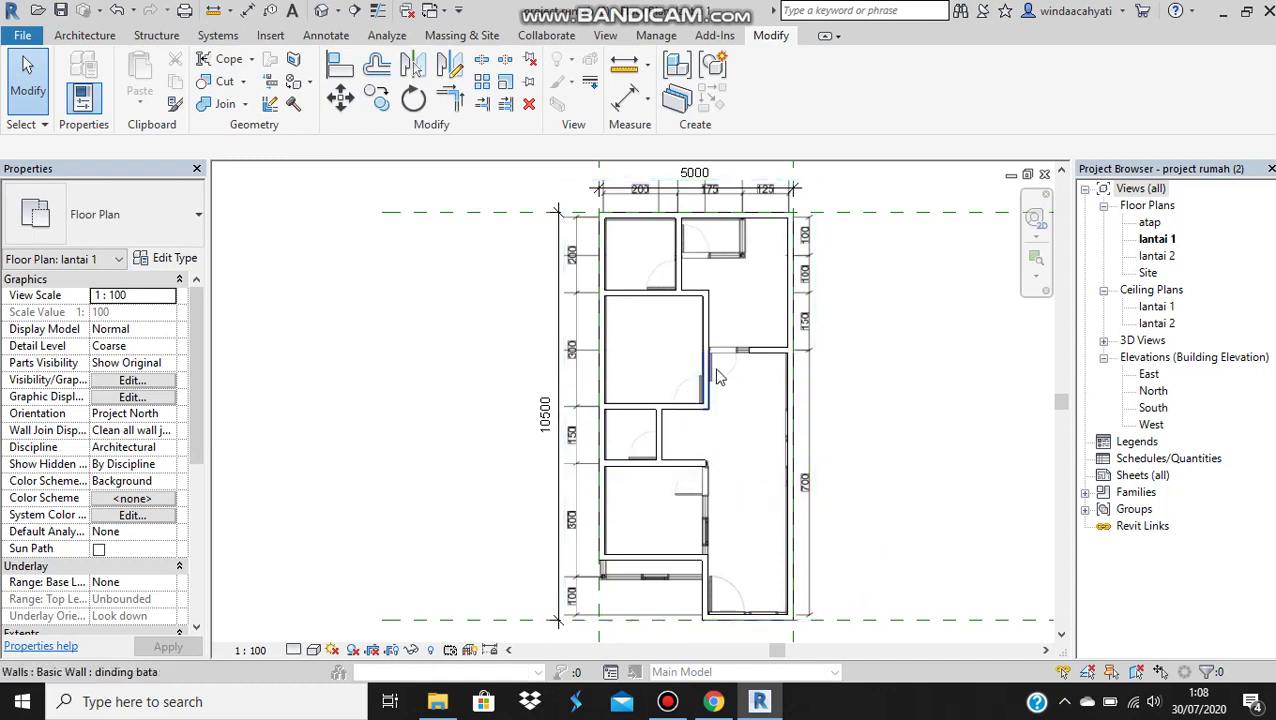
left_click(748, 410)
right_click(748, 412)
mouse_move(811, 354)
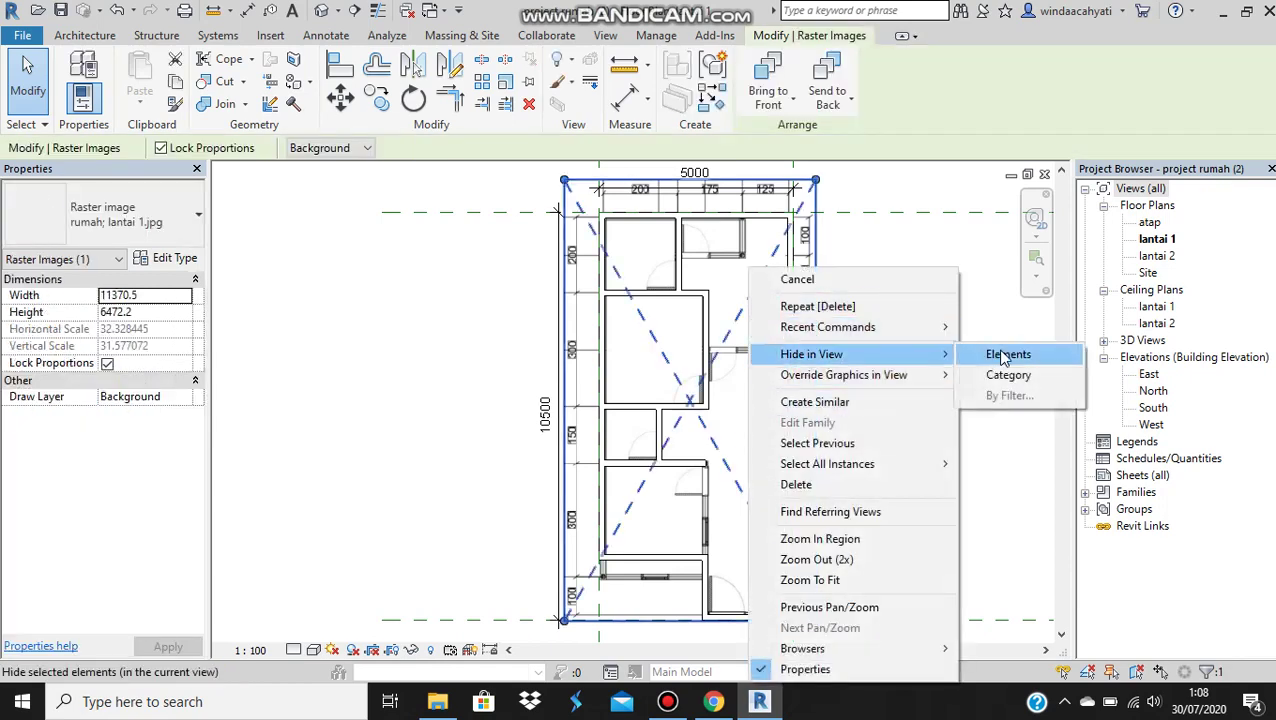
left_click(1001, 358)
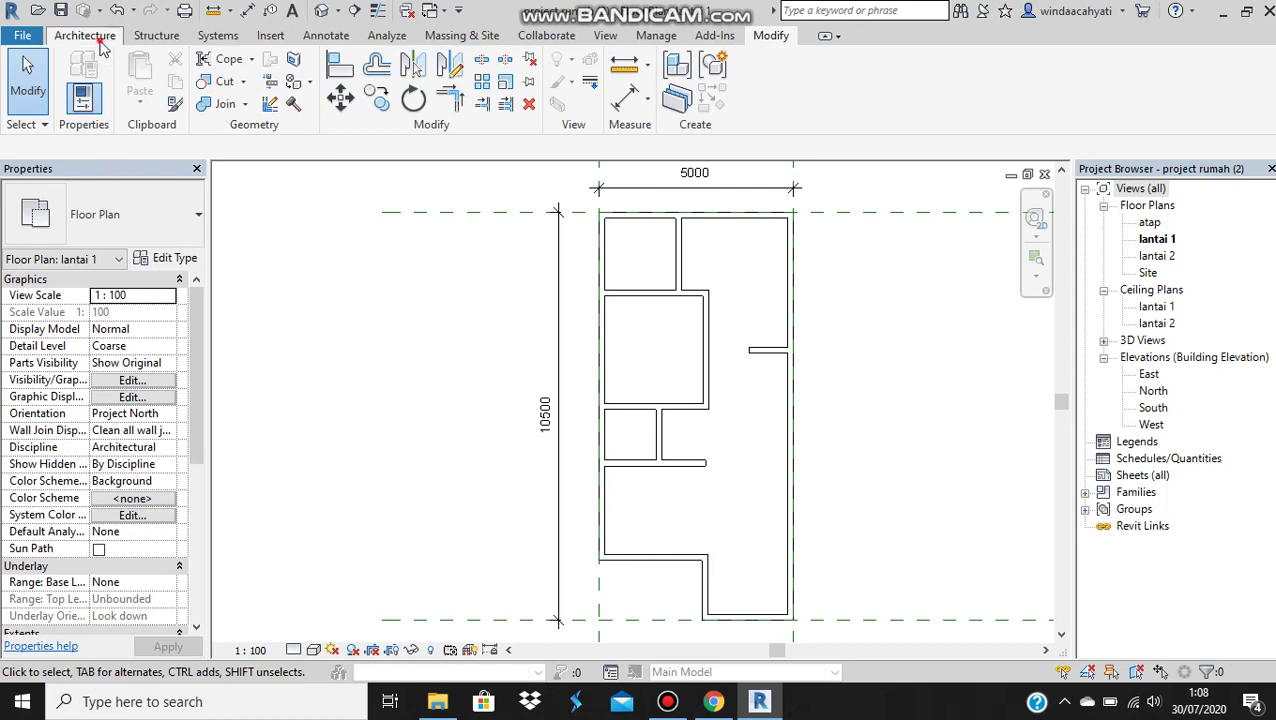
Start the Door tool and review the door sizes, keeping M_Single-Flush 0915 x 2134mm.
left_click(99, 42)
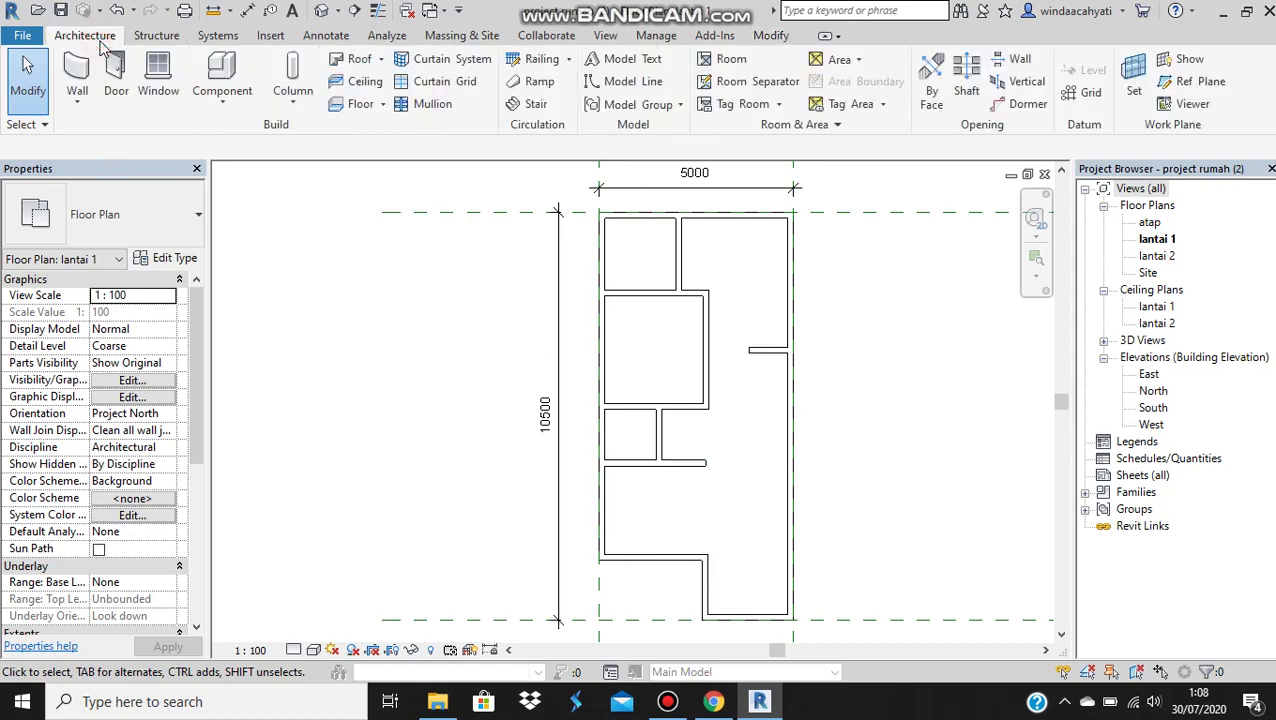
left_click(116, 88)
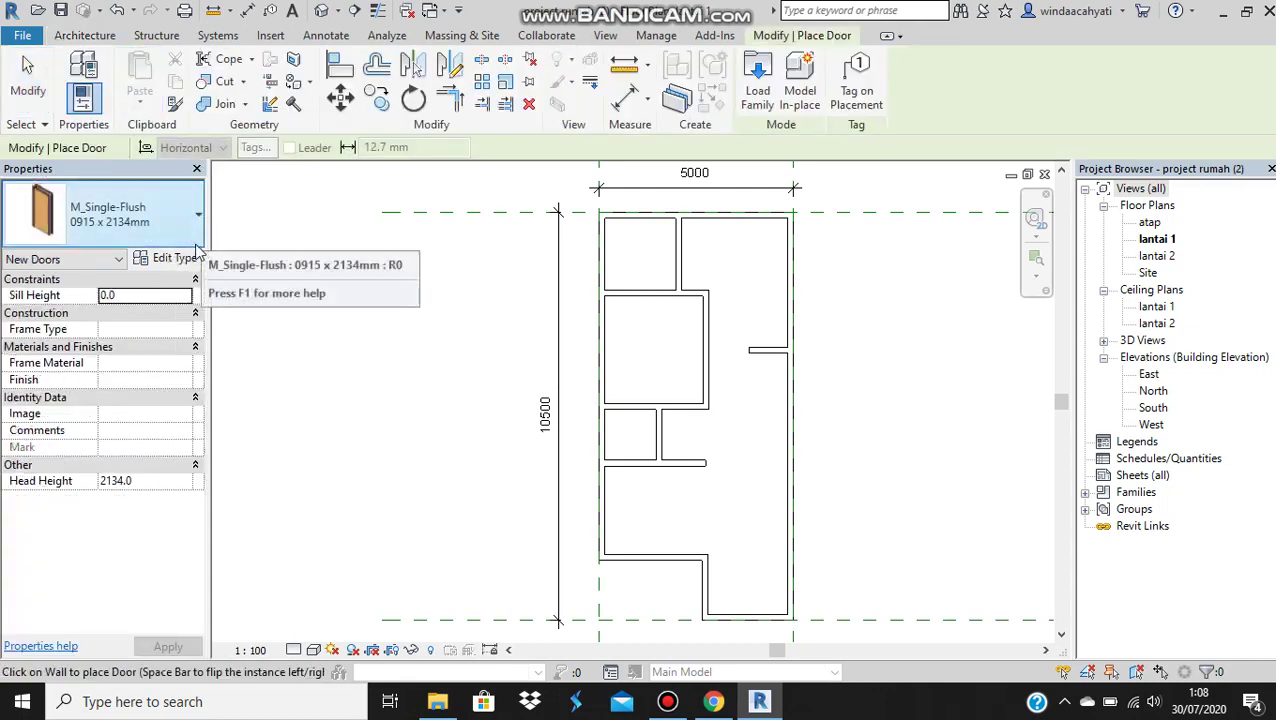
left_click(166, 216)
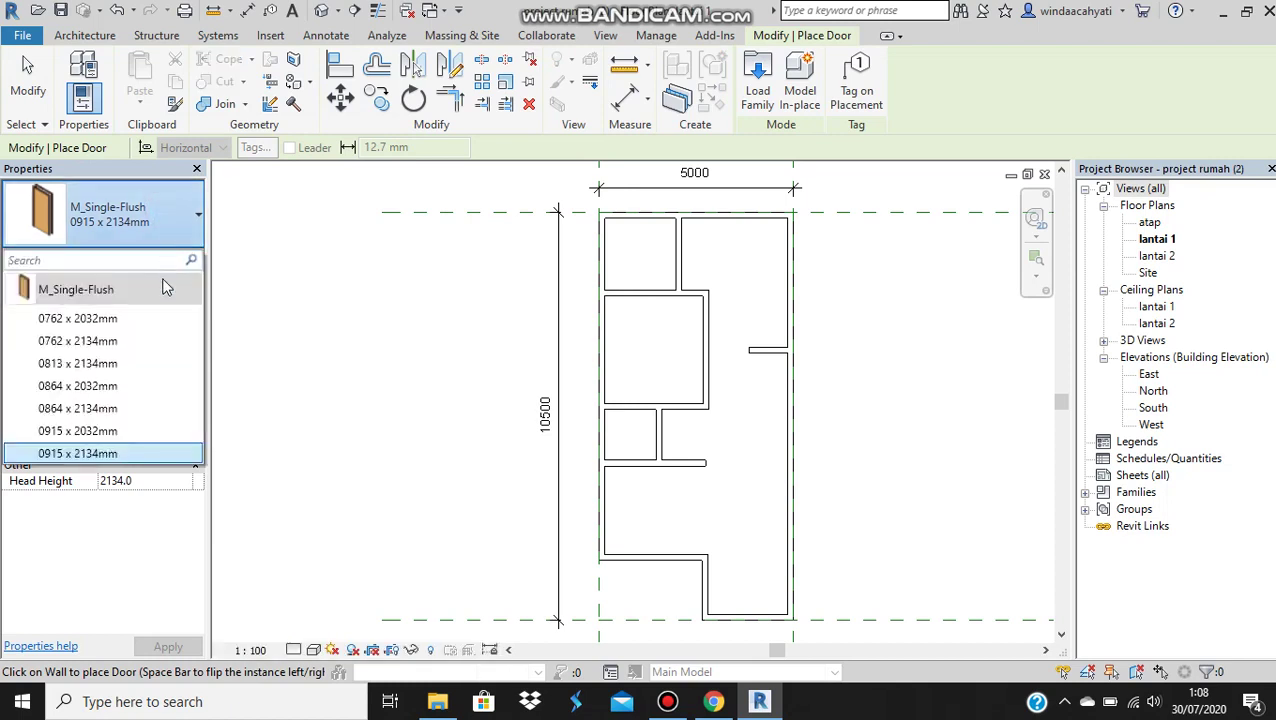
left_click(218, 256)
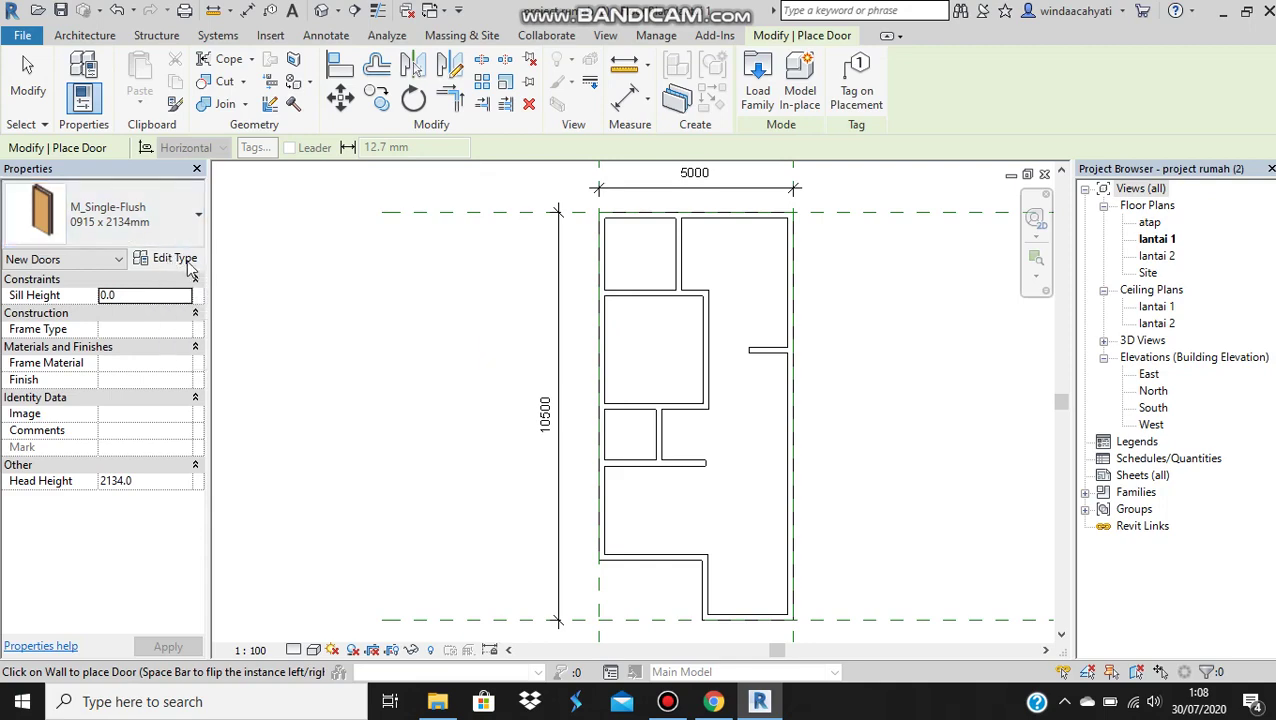
Duplicate the M_Single-Flush door type under the new name '900 x 2100 mm'.
left_click(174, 258)
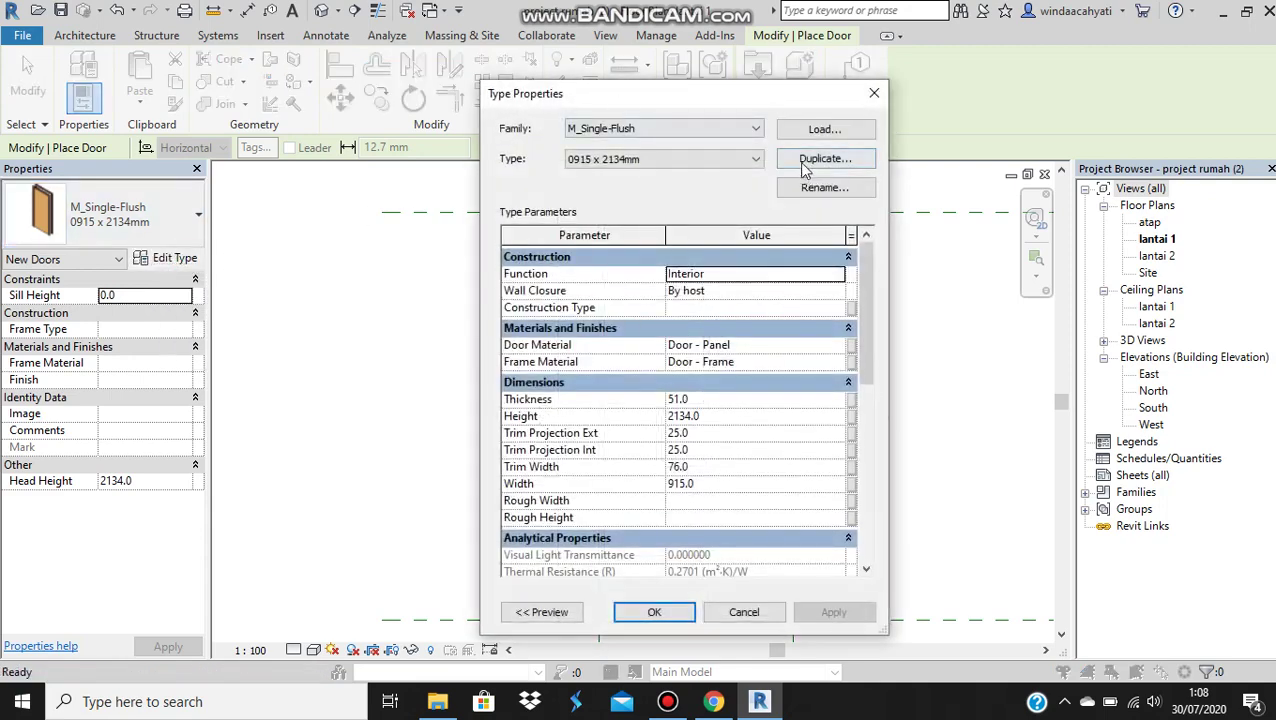
left_click(805, 162)
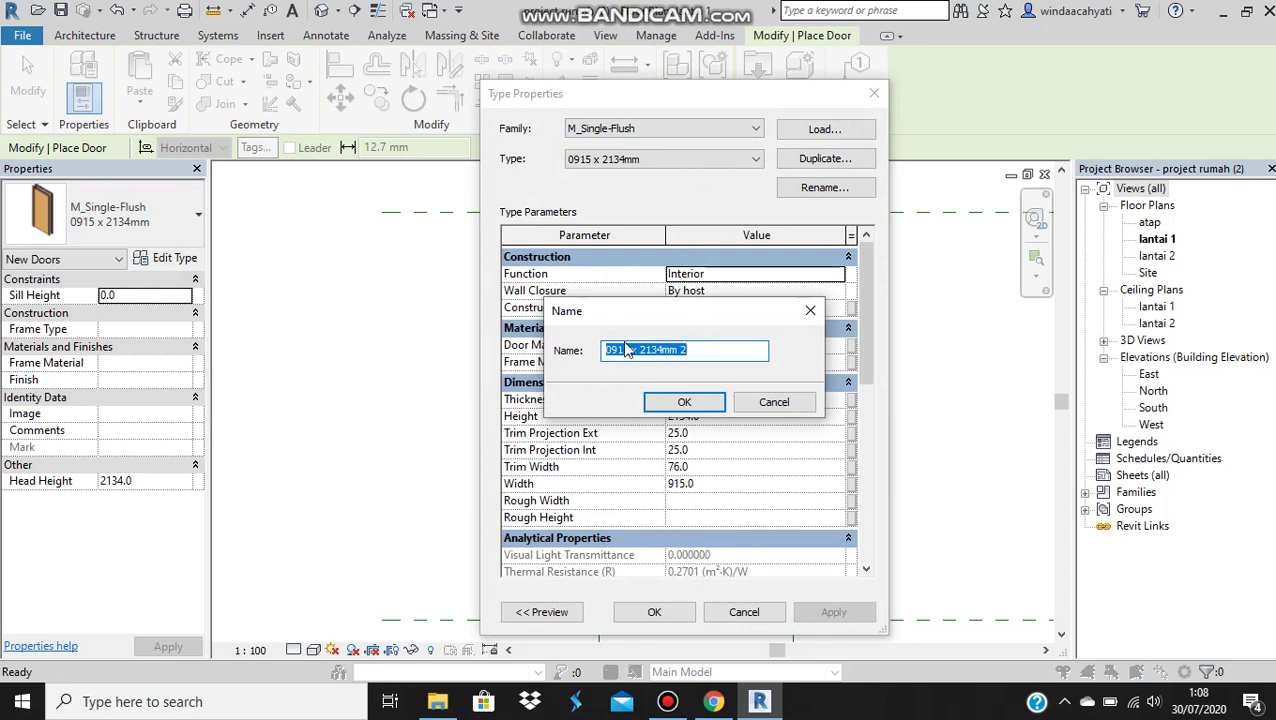
left_click(628, 350)
key("BackSpace")
key("BackSpace")
key("BackSpace")
type("900")
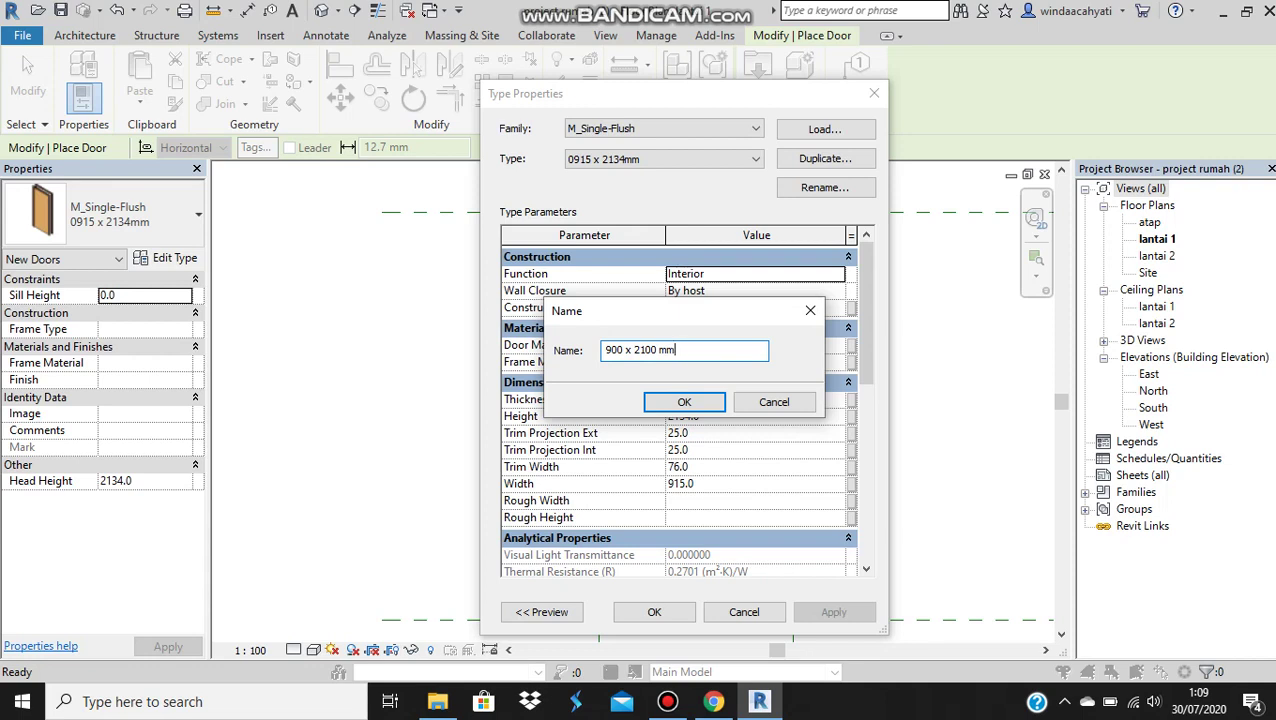
left_click(684, 402)
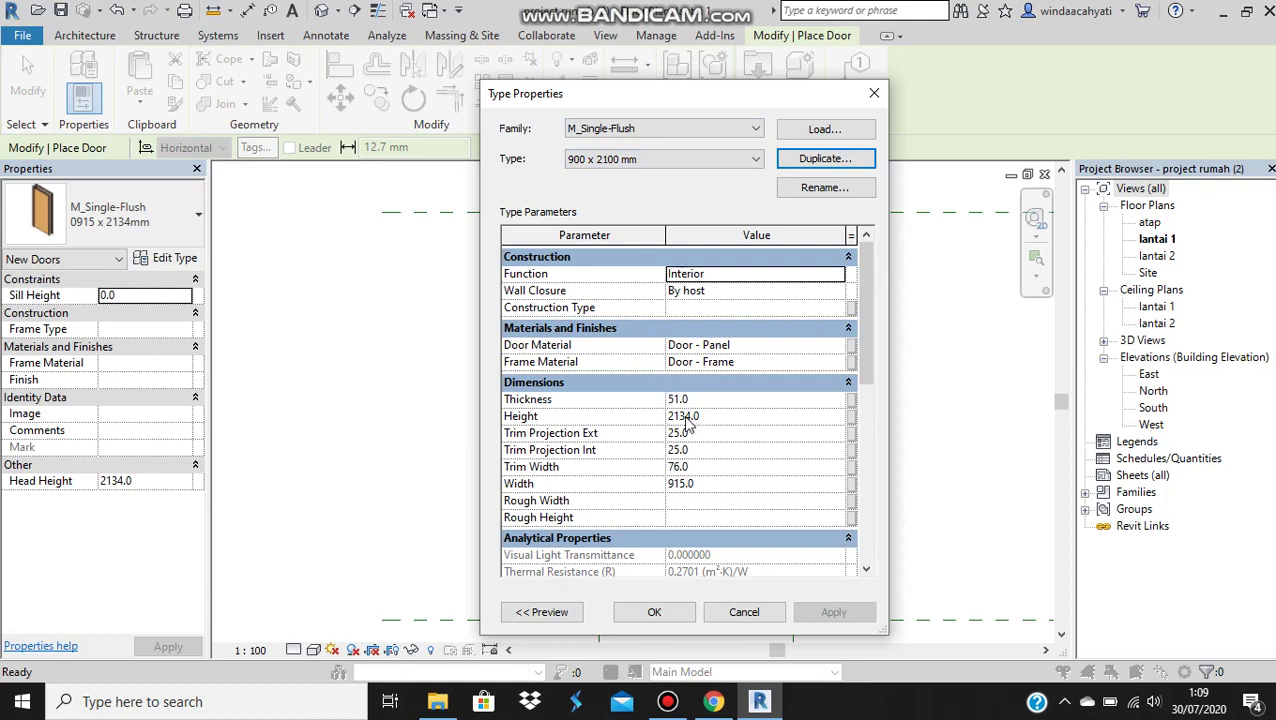
Set the new door type's Height to 2100 and Width to 900.
left_click(687, 420)
type("2100")
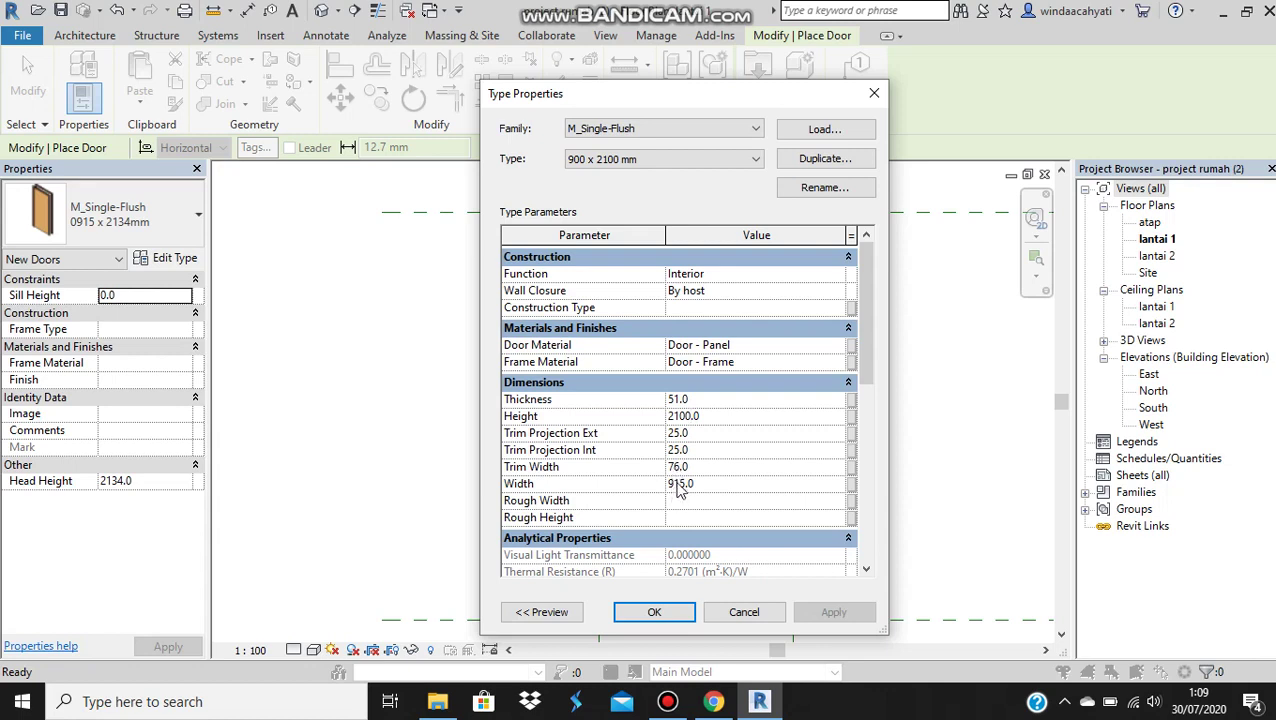
left_click(678, 486)
left_click(684, 484)
type("900")
left_click(654, 612)
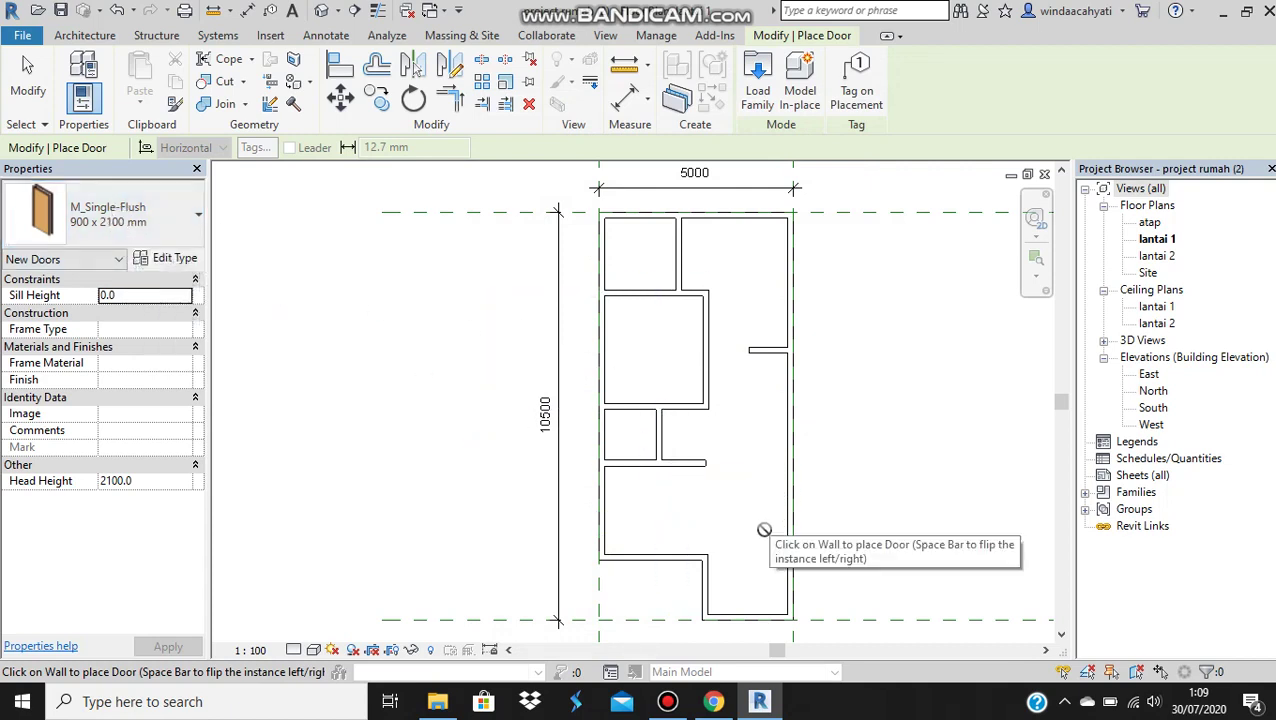
Place a 900 x 2100 mm door in the short wall at the lower recess of the plan.
scroll(732, 581, "up", 3)
middle_click_drag(735, 575, 732, 404)
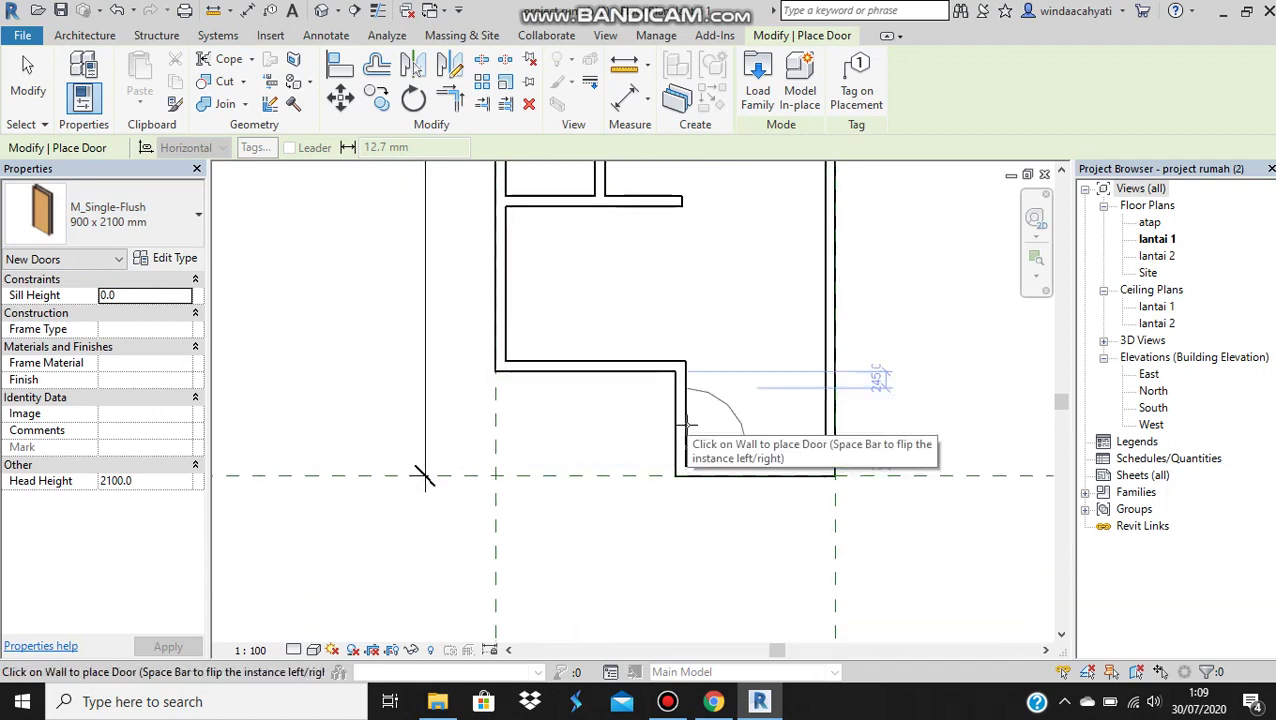
left_click(688, 425)
scroll(688, 425, "down", 2)
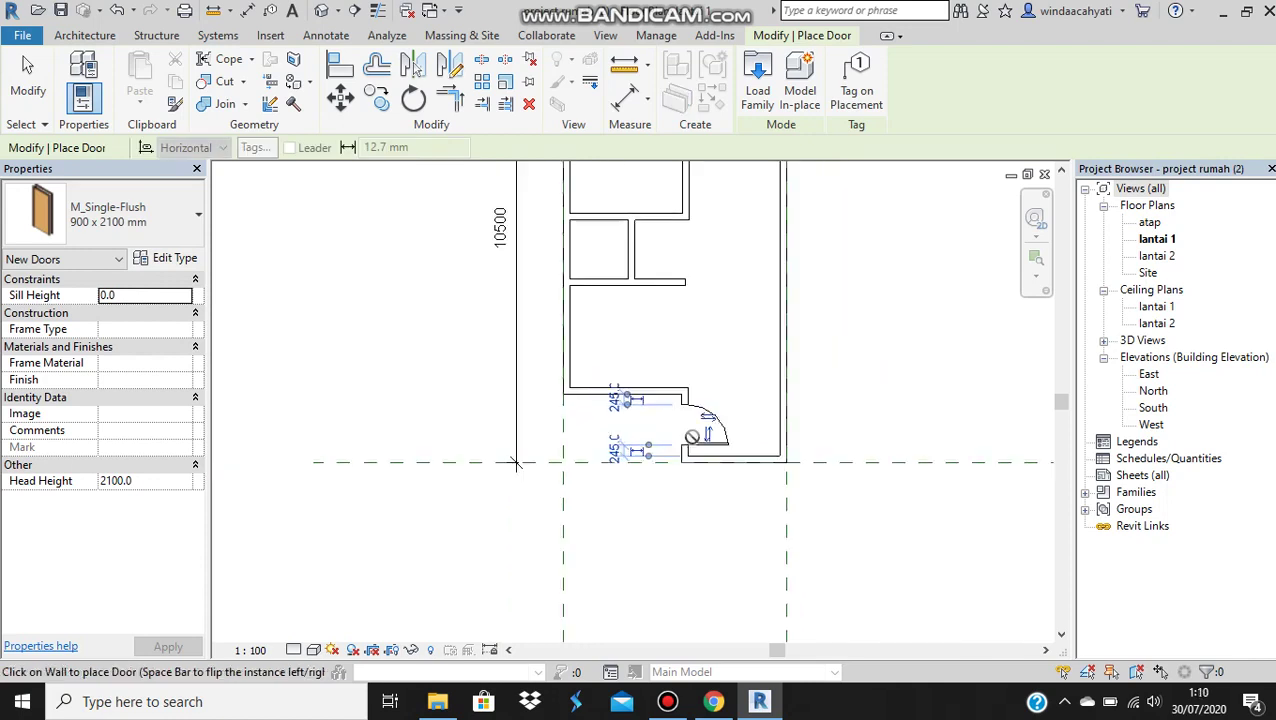
mouse_move(698, 470)
middle_mouse_down()
mouse_move(715, 484)
mouse_move(727, 552)
middle_mouse_up()
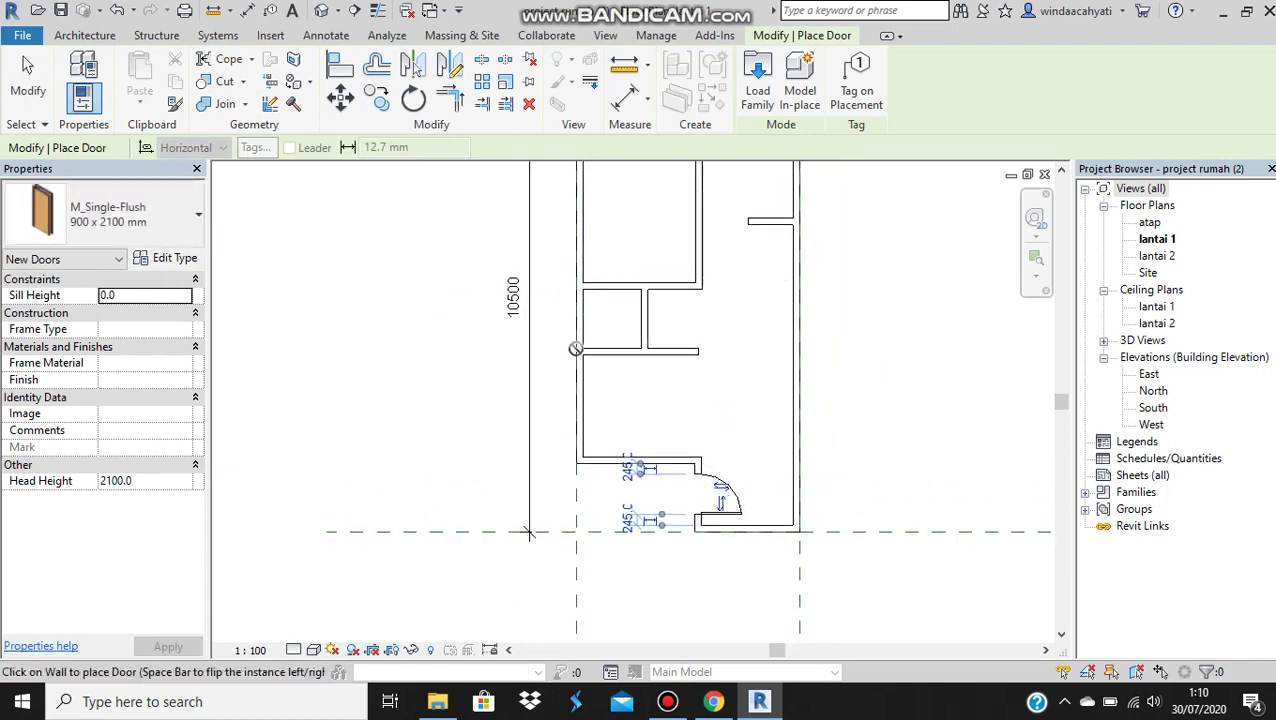
left_click(172, 203)
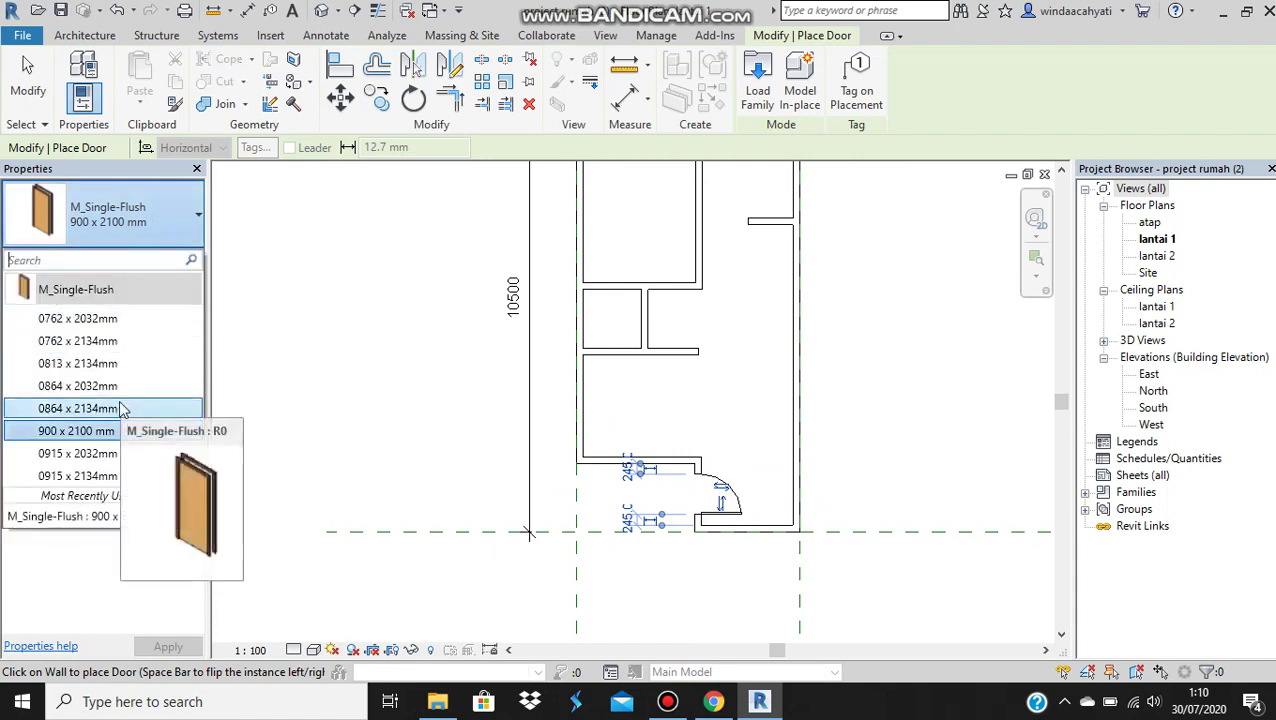
Place an M_Single-Flush 0864 x 2134mm door in the top-left room's wall.
left_click(122, 407)
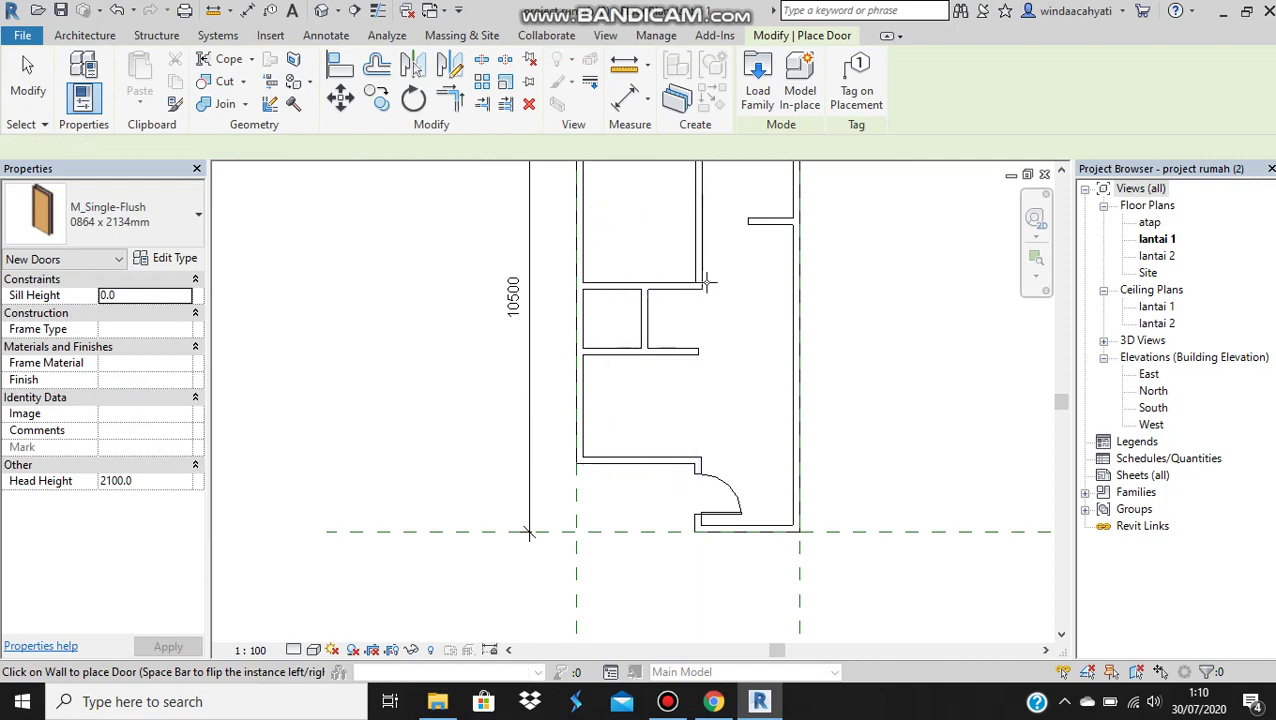
scroll(690, 243, "up", 2)
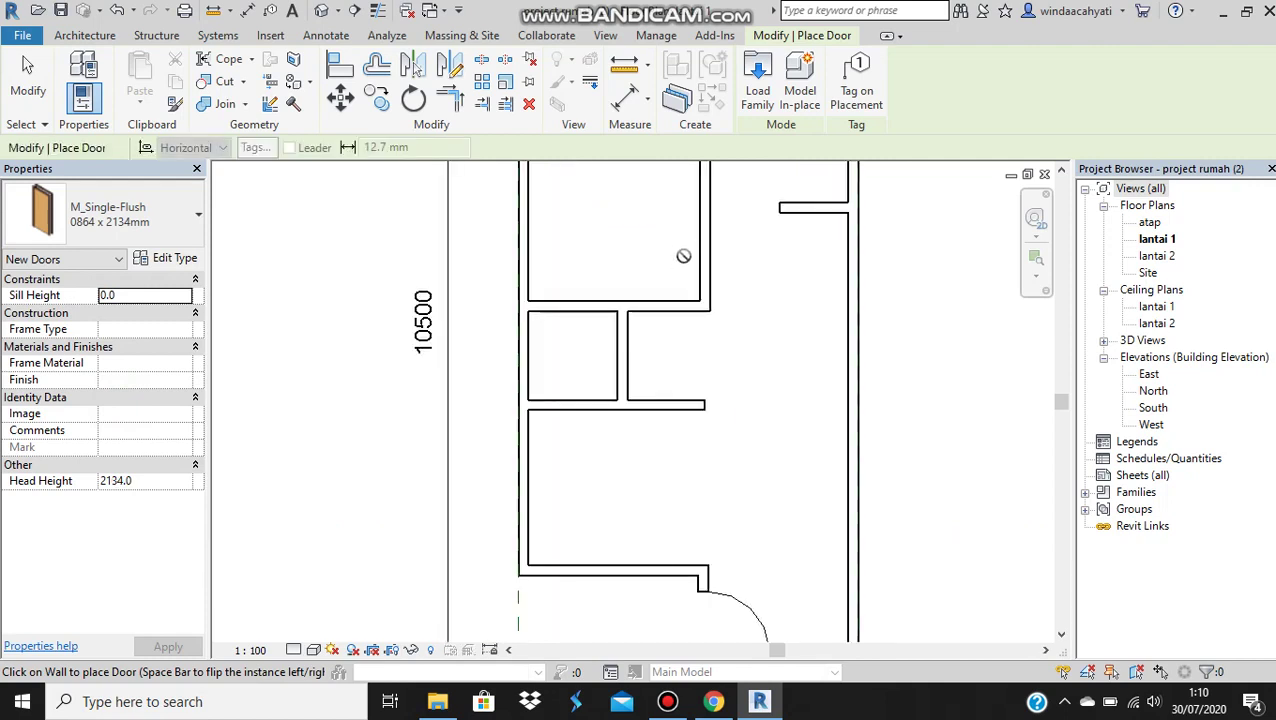
mouse_move(684, 255)
middle_mouse_down()
mouse_move(720, 288)
mouse_move(690, 375)
middle_mouse_up()
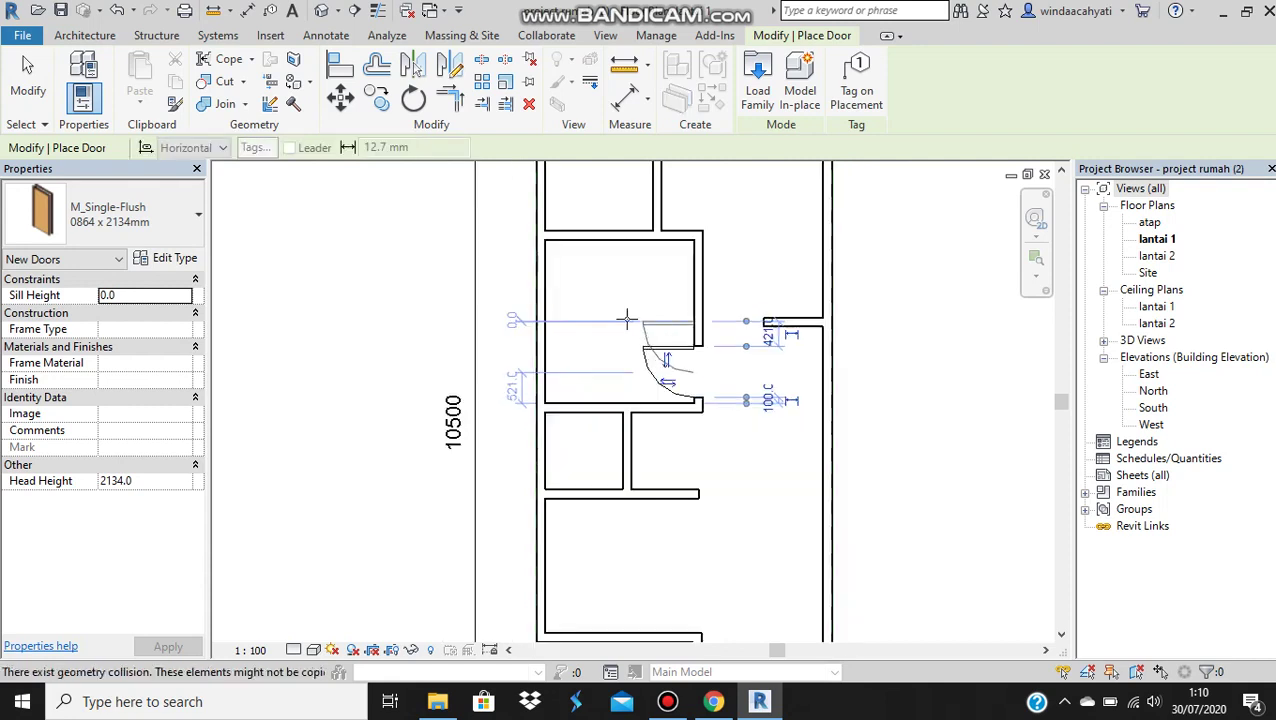
scroll(663, 331, "down", 2)
left_click(110, 215)
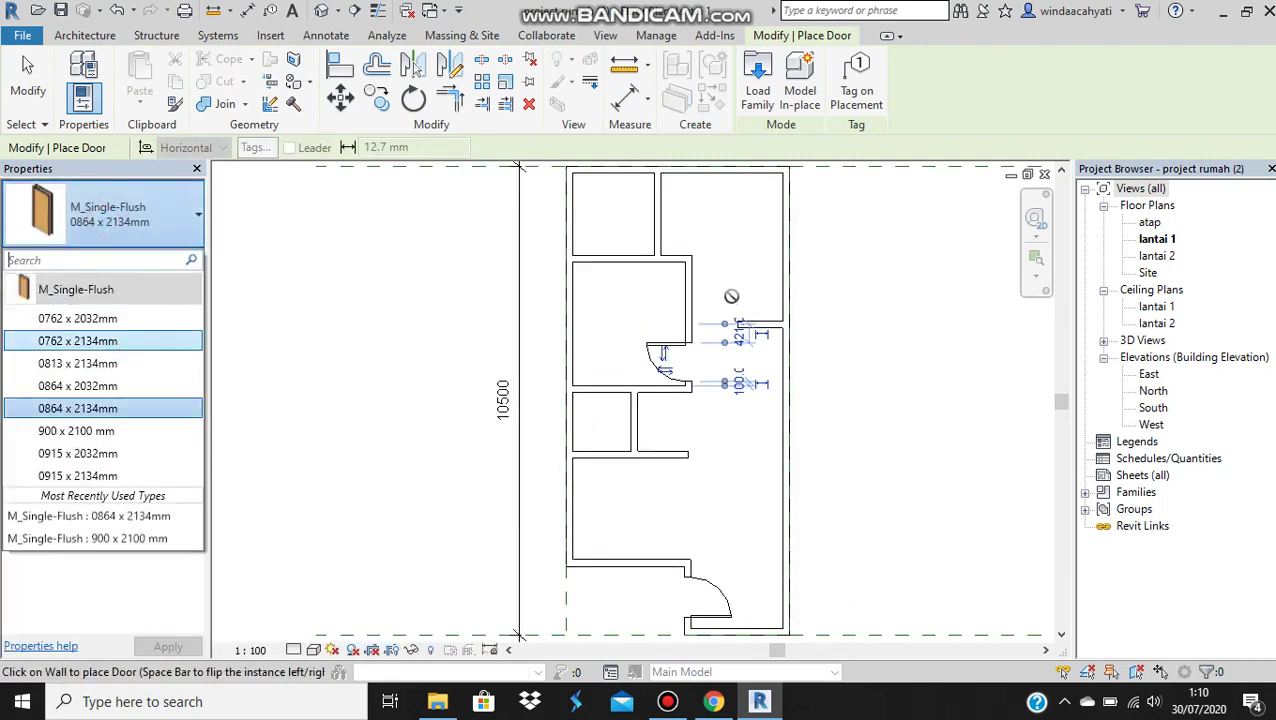
left_click(110, 408)
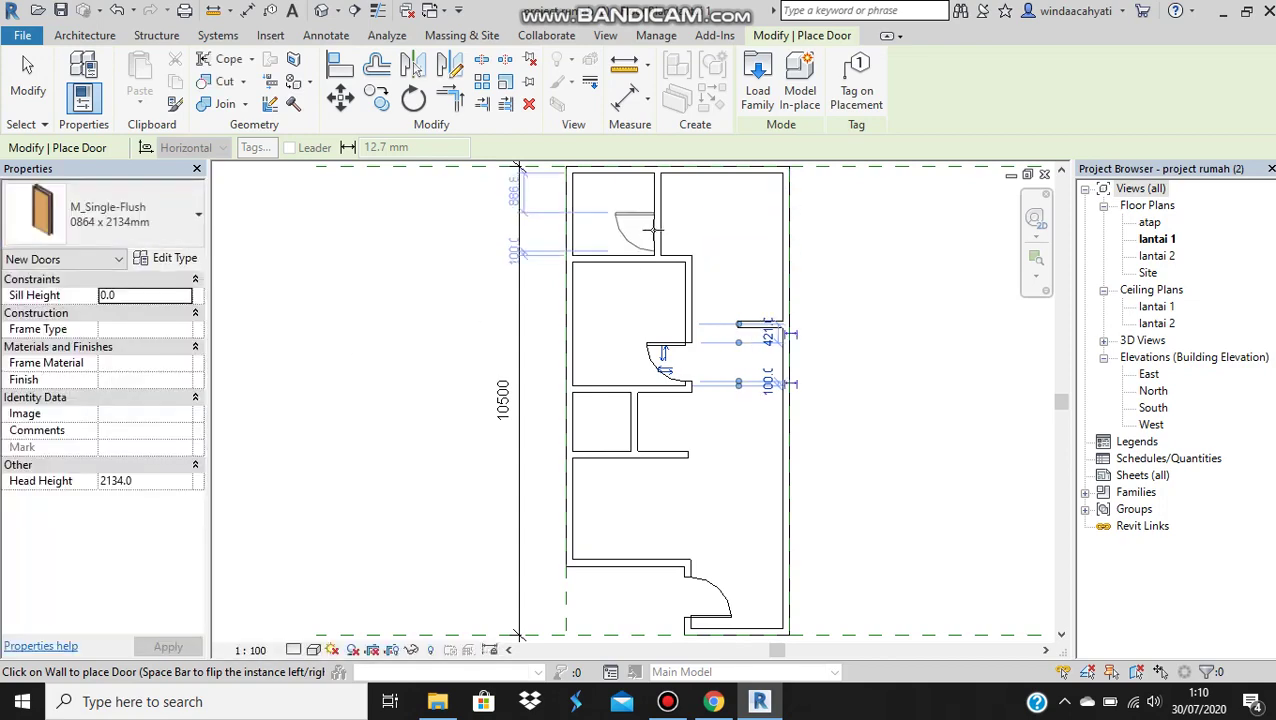
left_click(658, 232)
Place an M_Single-Flush 0762 x 2134mm door in the small middle room's wall.
left_click(180, 222)
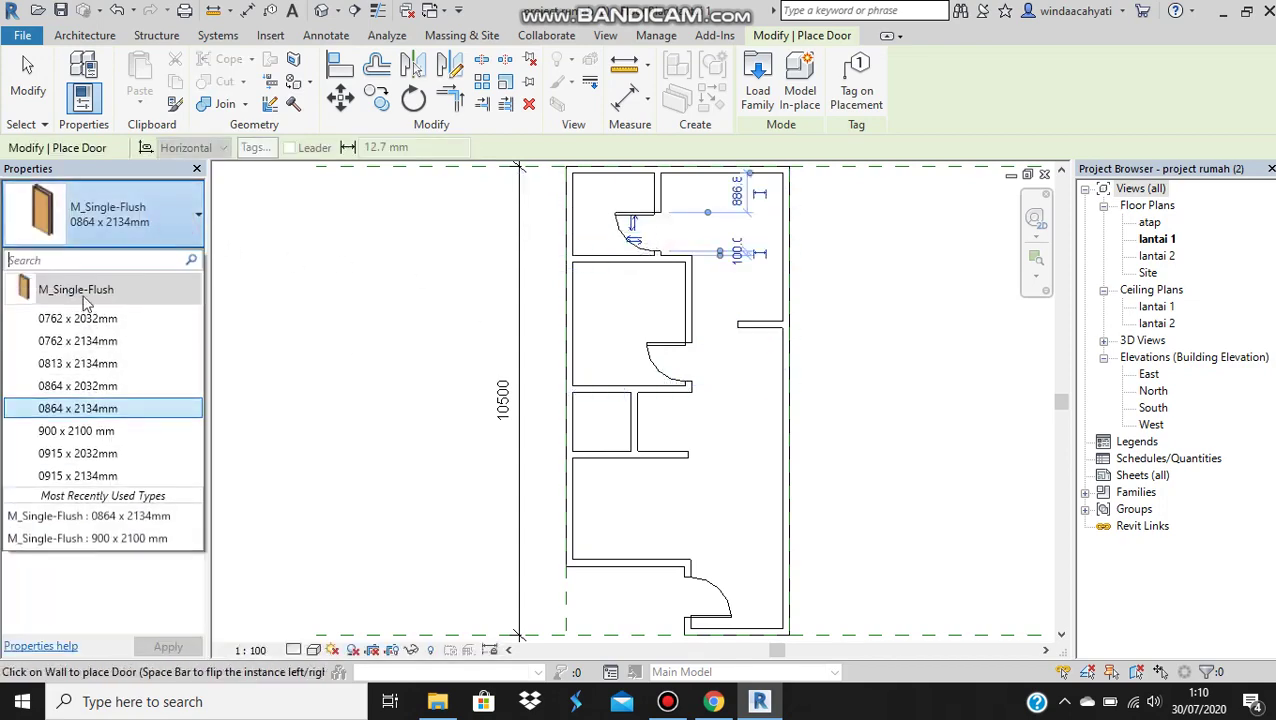
left_click(80, 342)
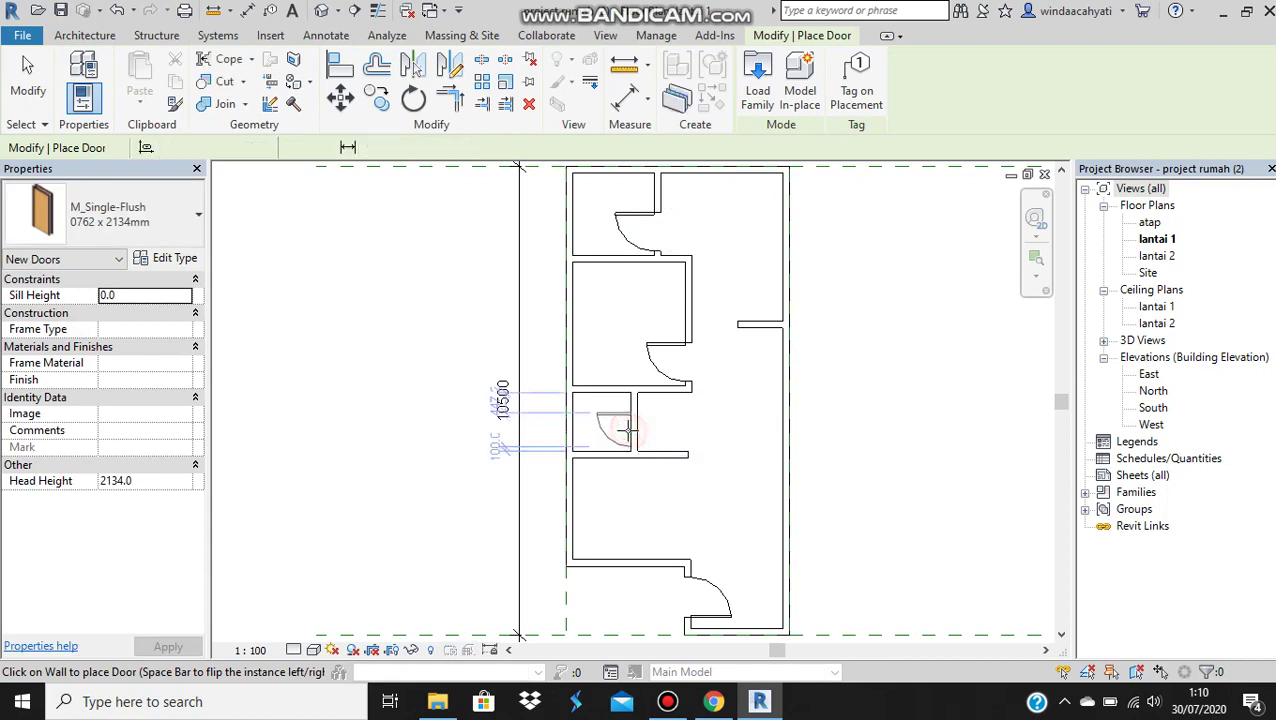
left_click(627, 431)
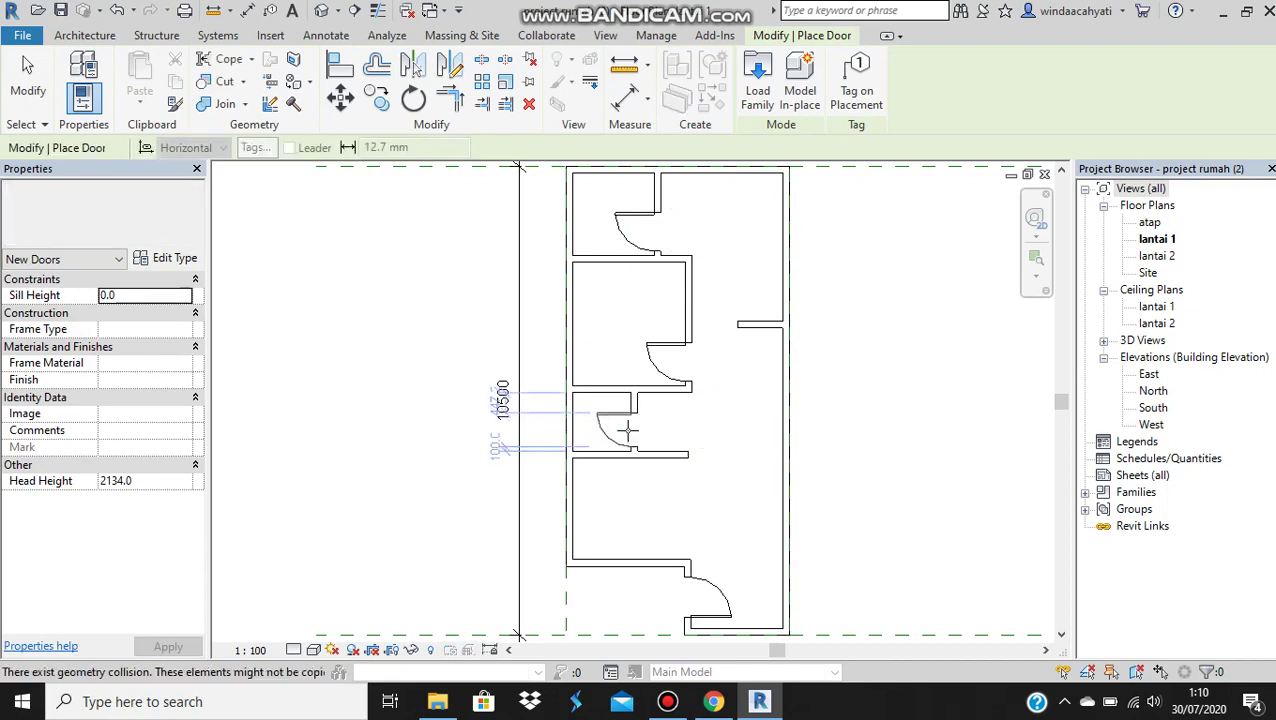
key("Escape")
key("Escape")
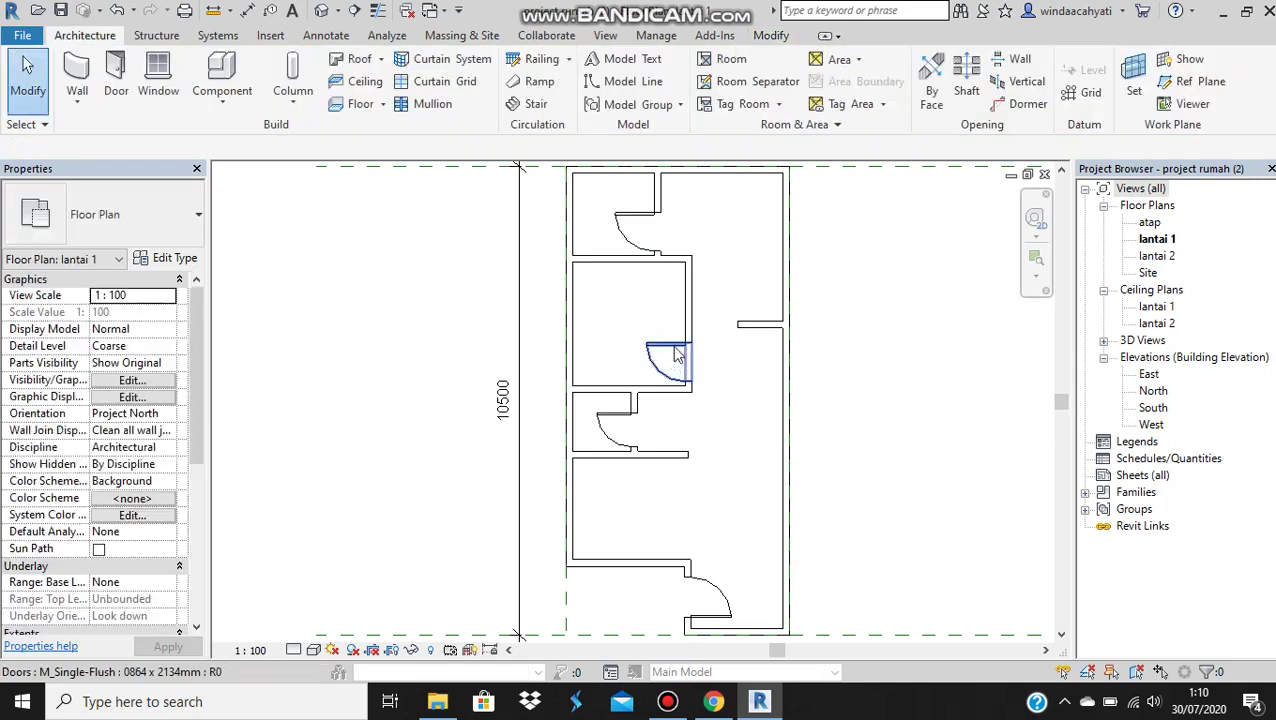
Flip the hinge side of the second room's door, then check the other doors and recentre the plan.
left_click(673, 352)
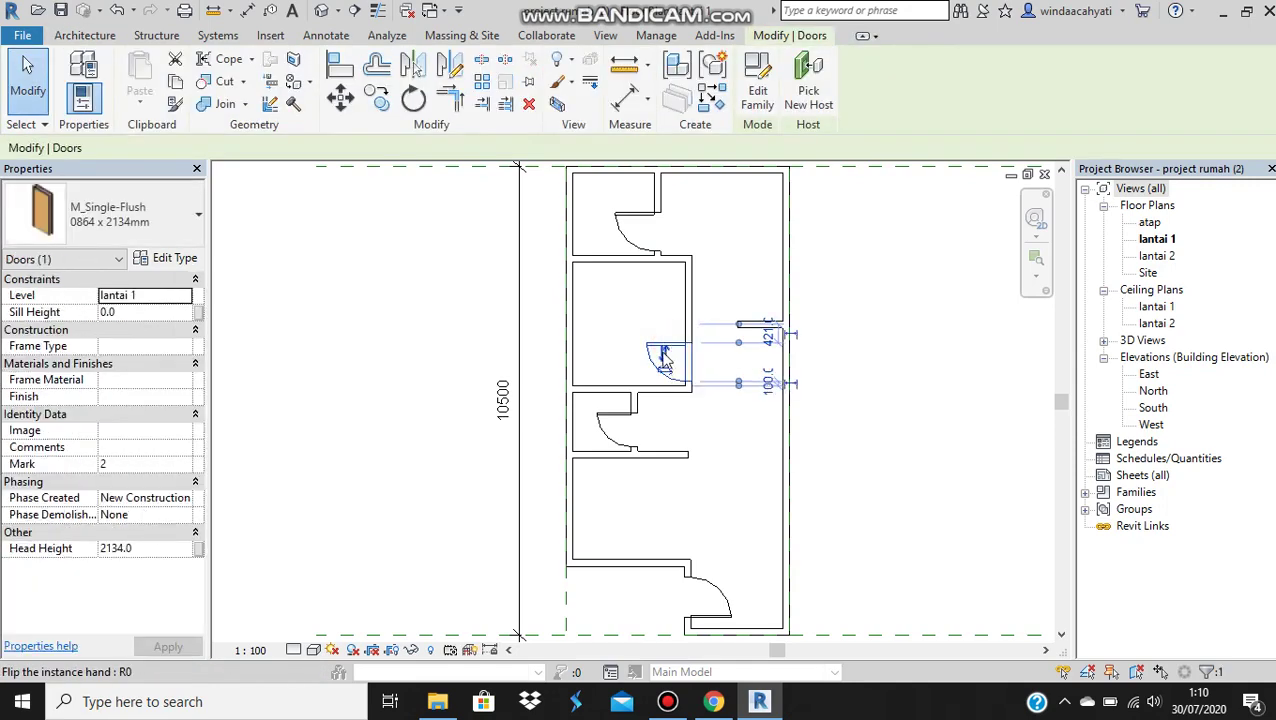
left_click(670, 360)
left_click(646, 247)
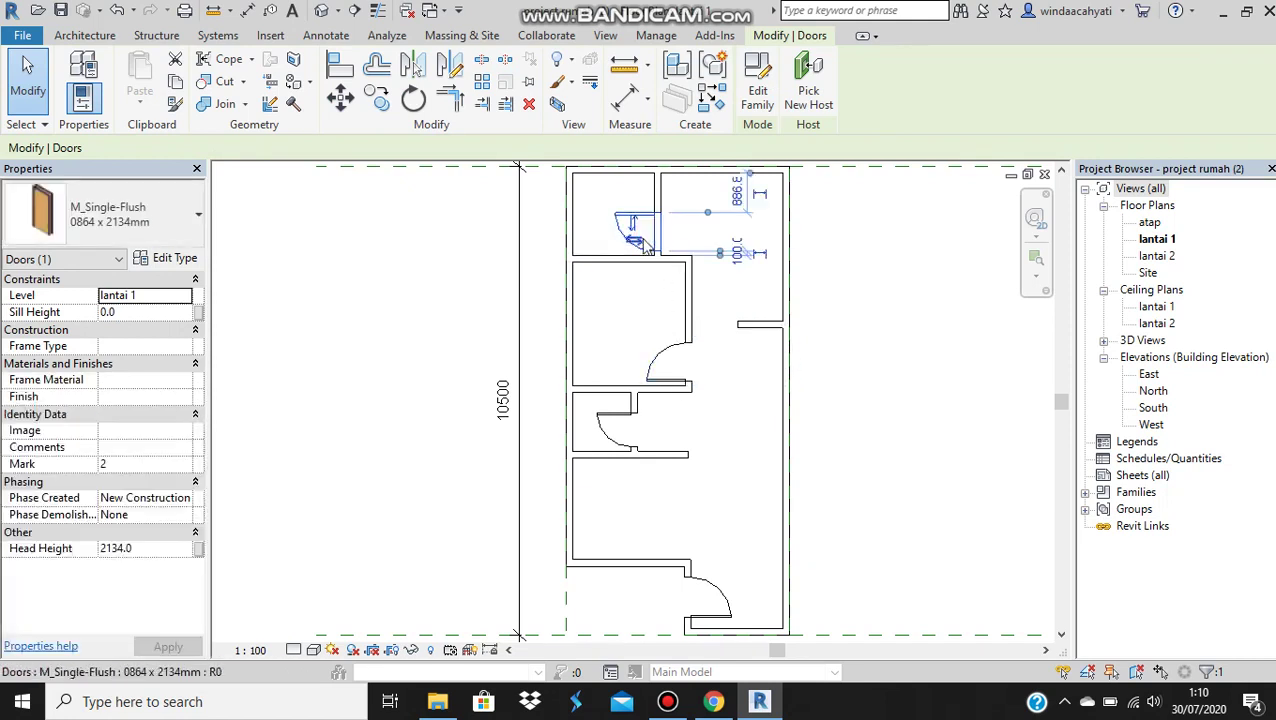
left_click(697, 600)
scroll(697, 601, "up", 1)
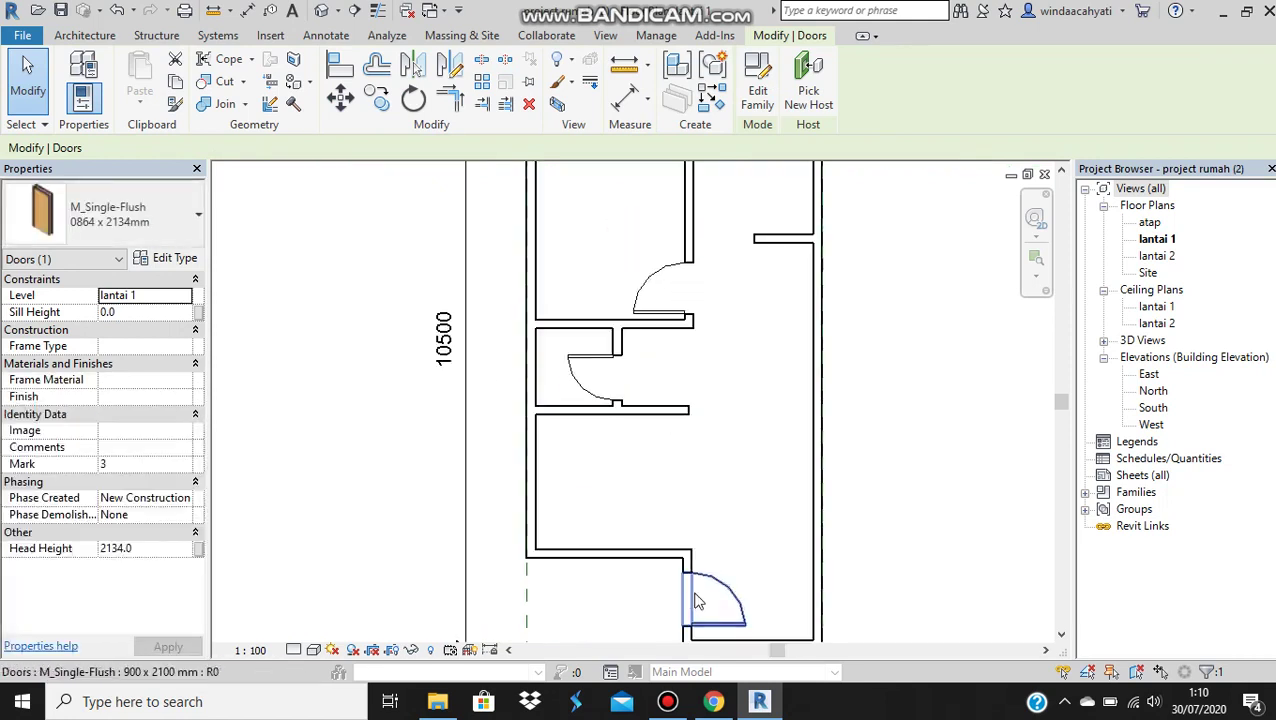
left_click(602, 370)
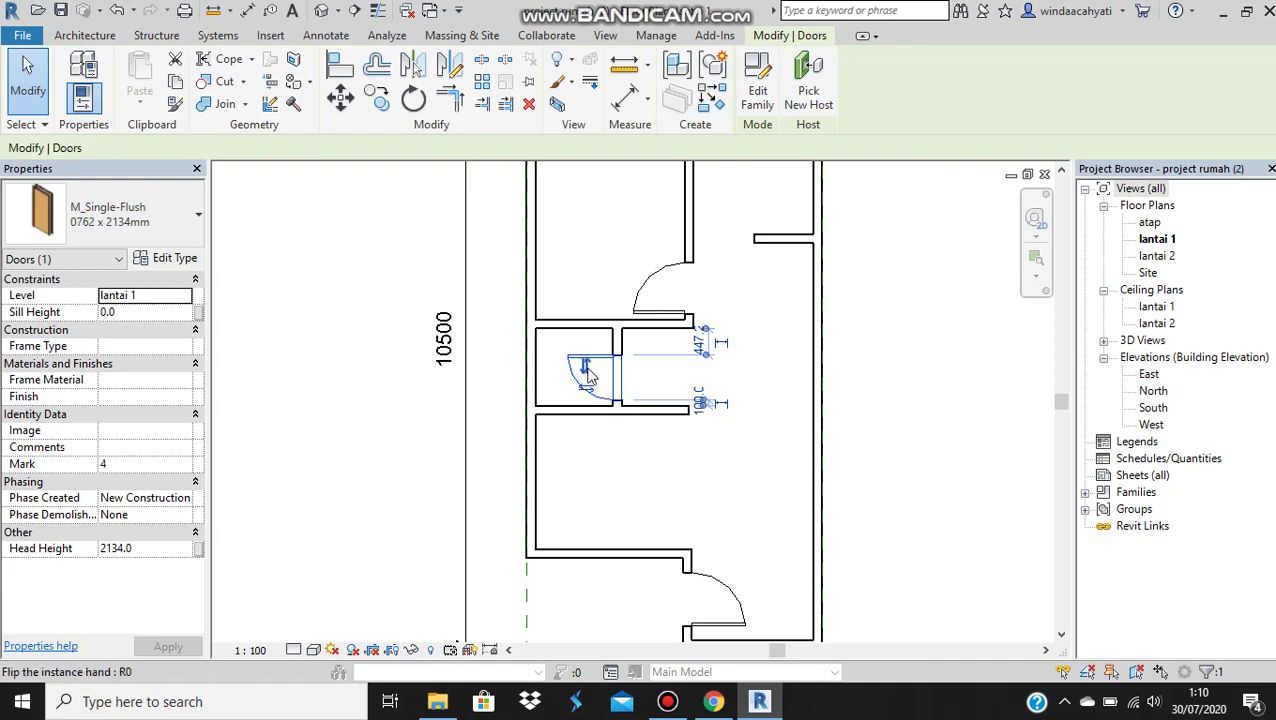
scroll(847, 475, "down", 1)
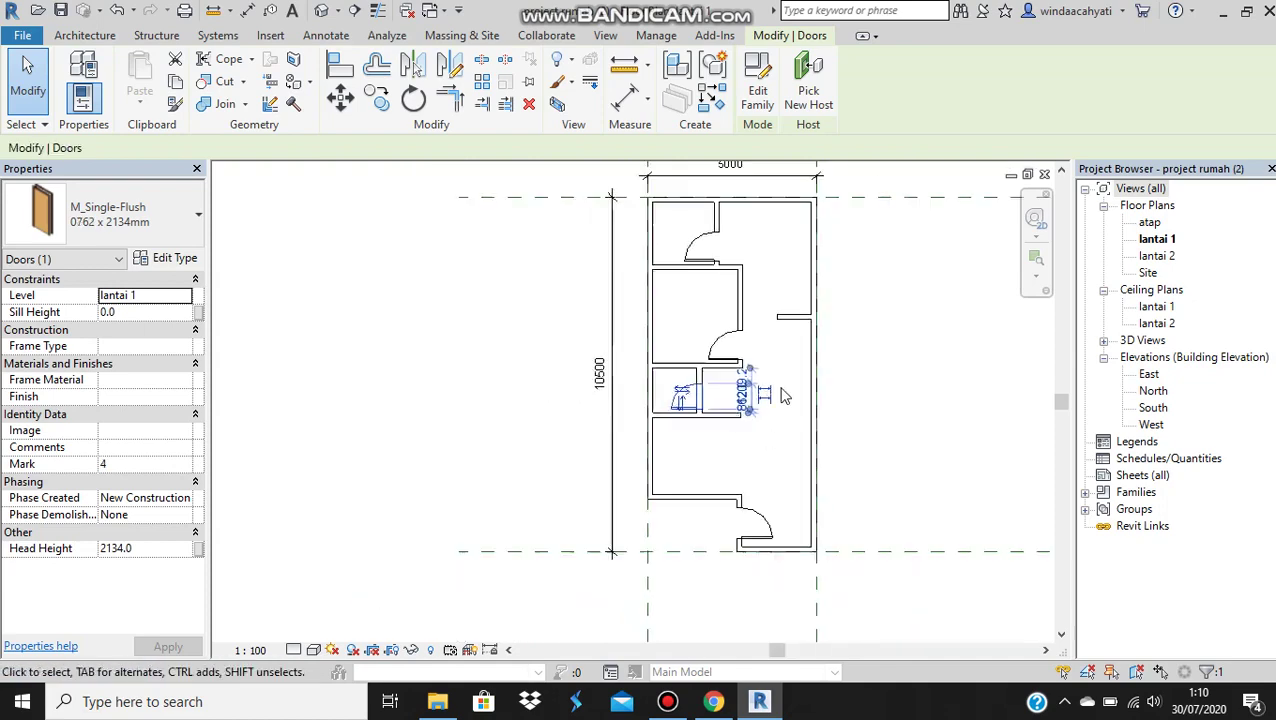
scroll(806, 441, "down", 1)
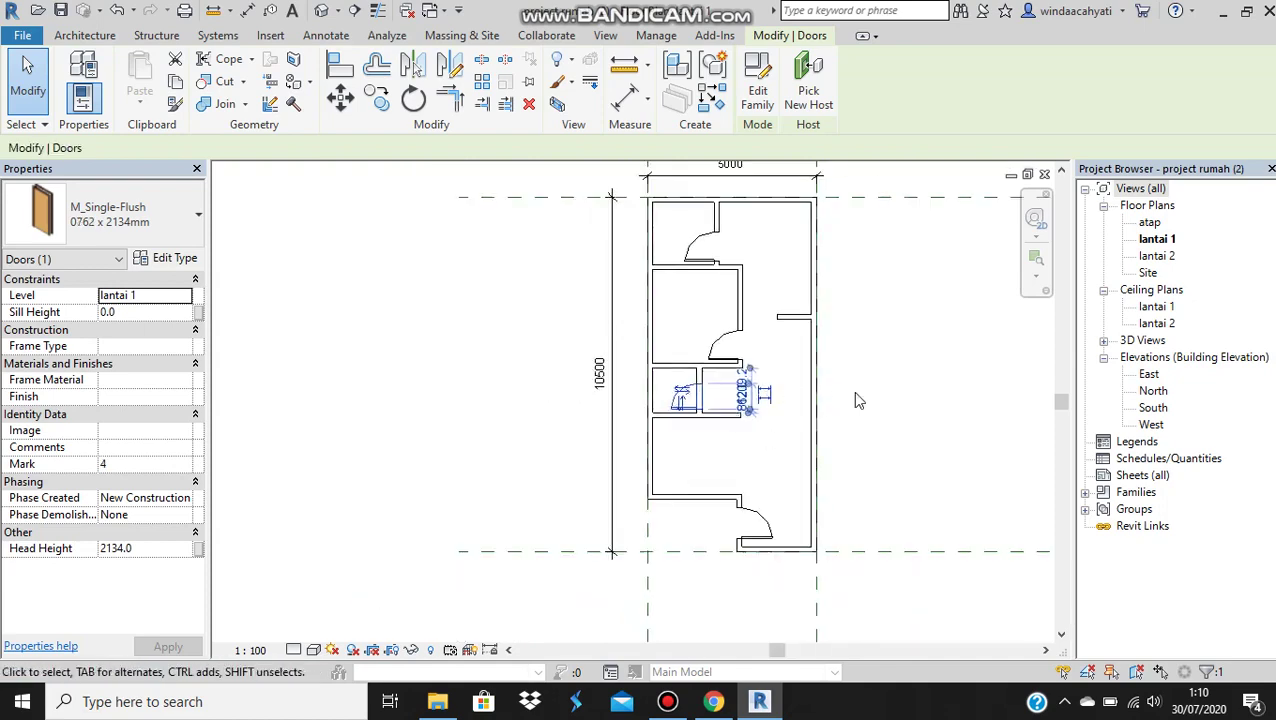
left_click(852, 391)
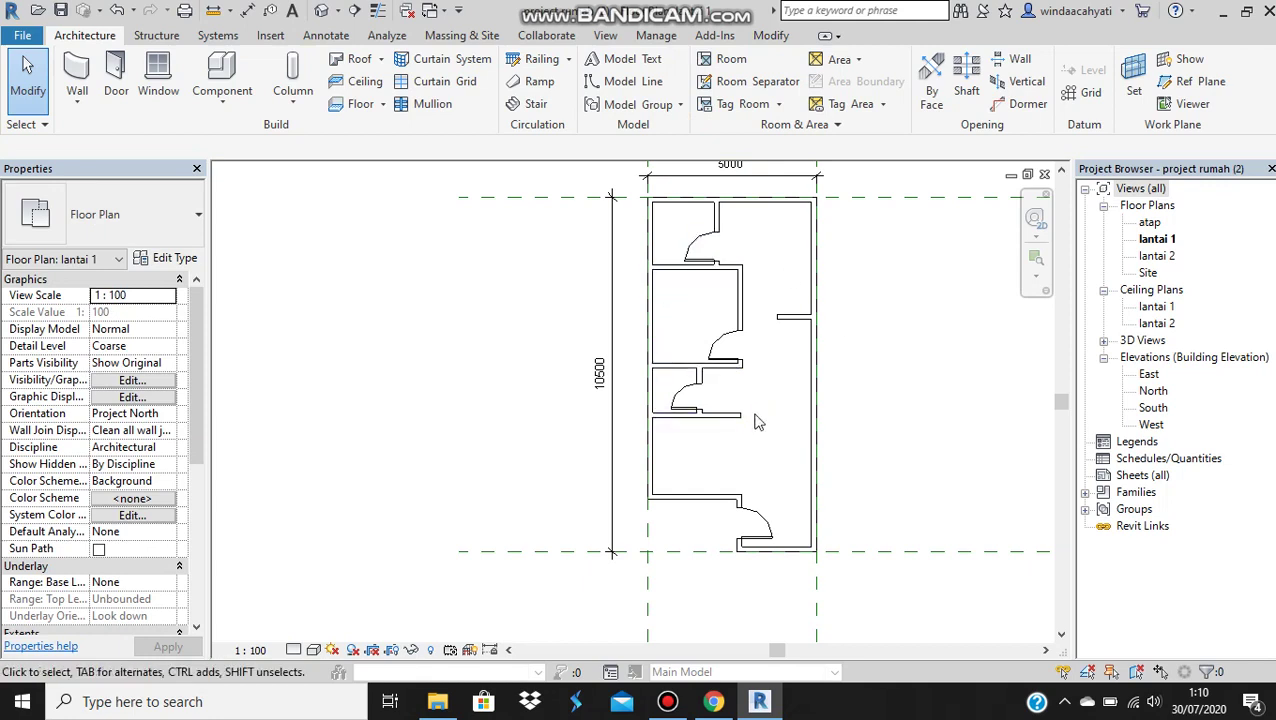
middle_click_drag(826, 319, 781, 343)
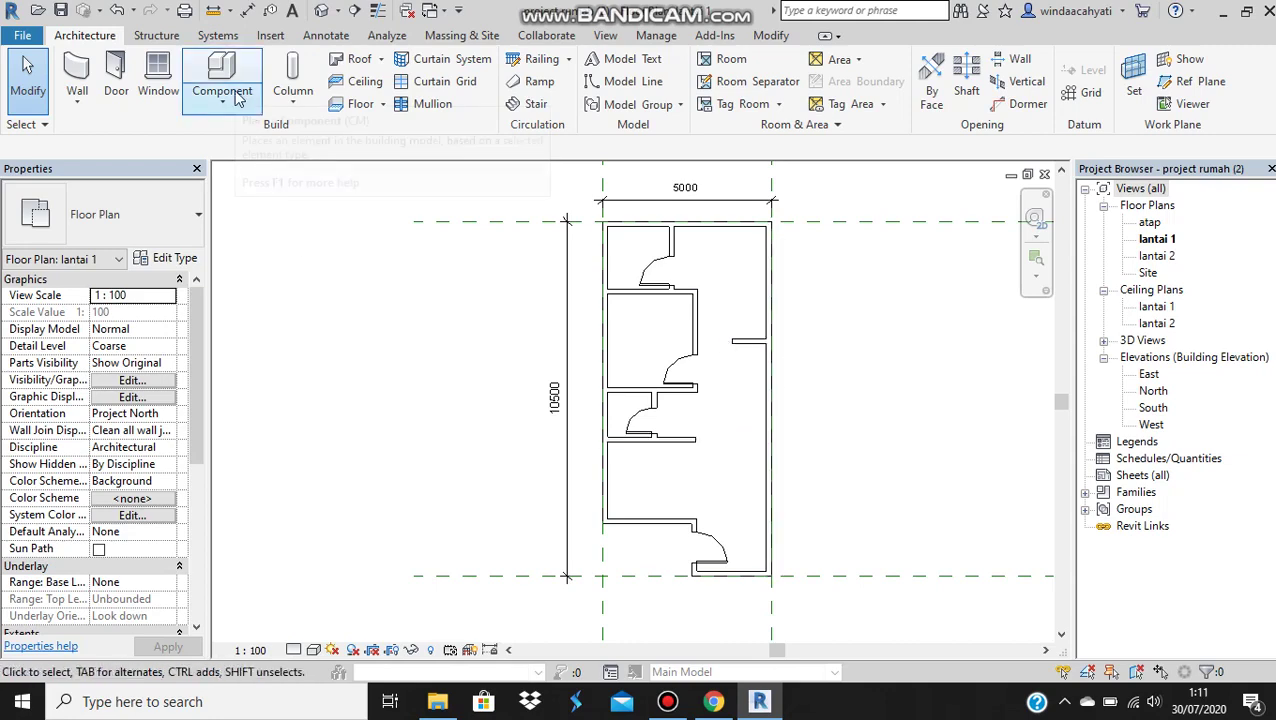
Start the Window tool and browse Load Family to Libraries > US Metric.
left_click(158, 78)
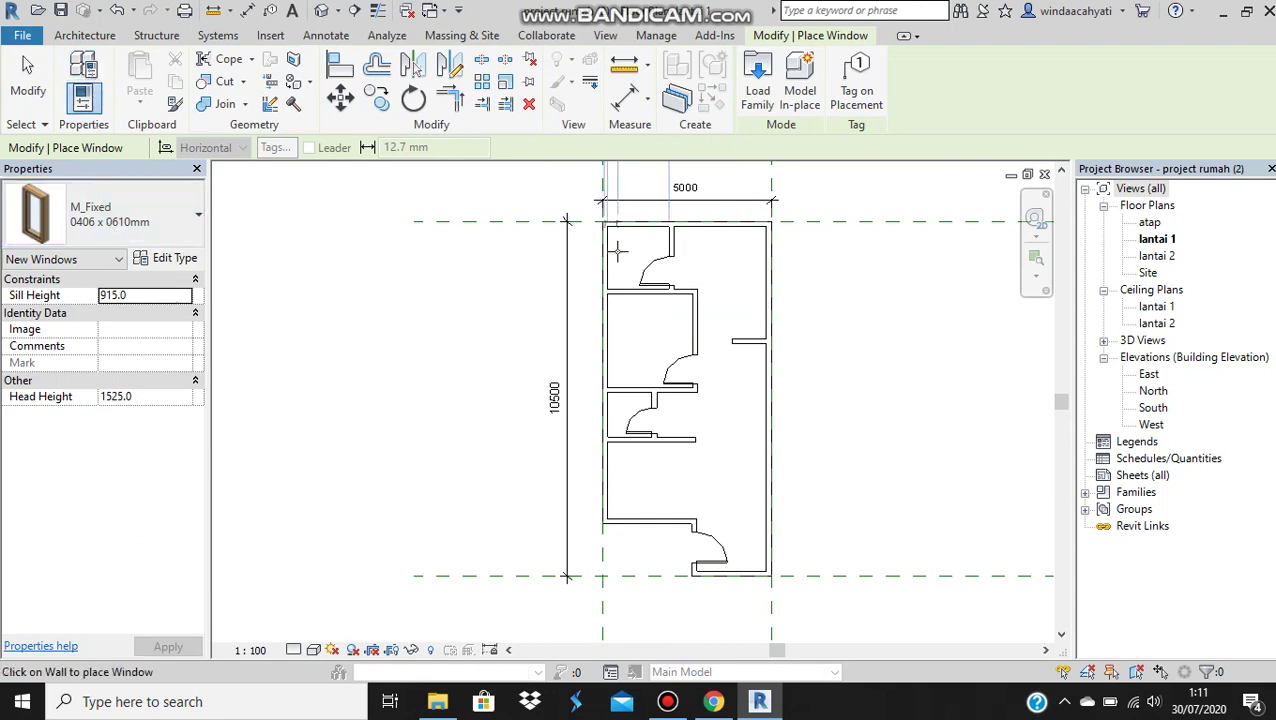
left_click(760, 107)
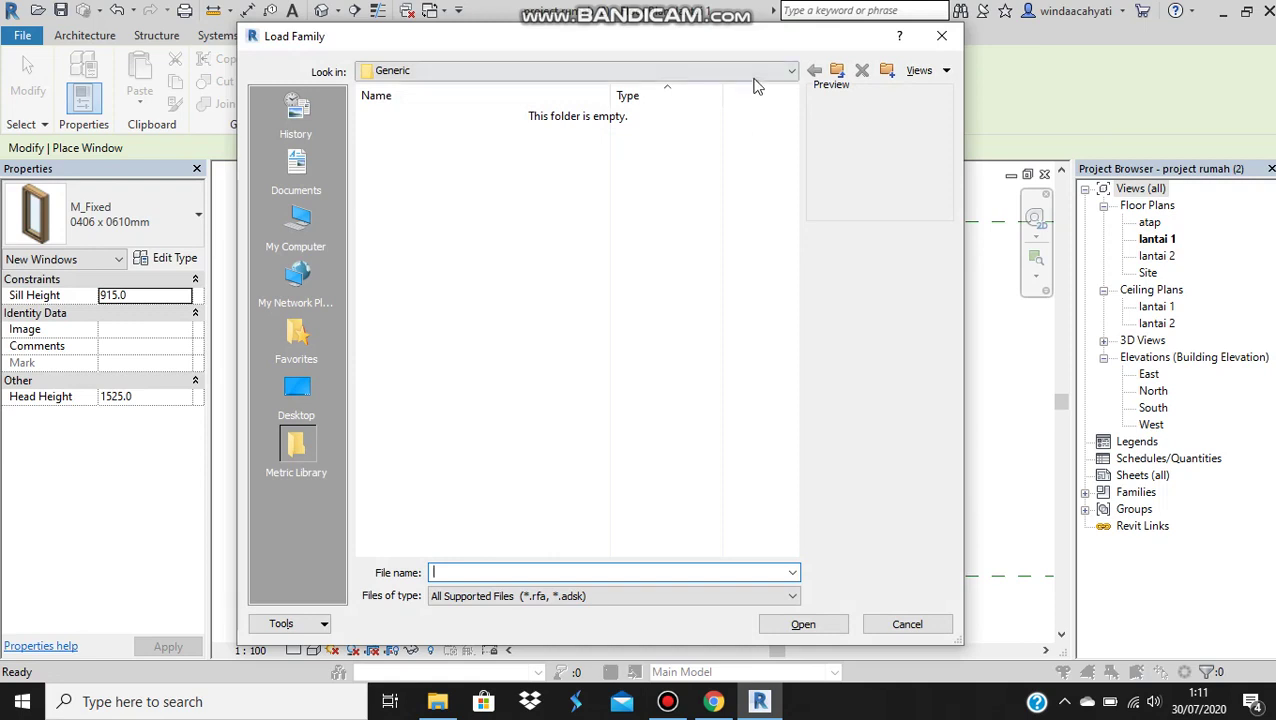
left_click(756, 79)
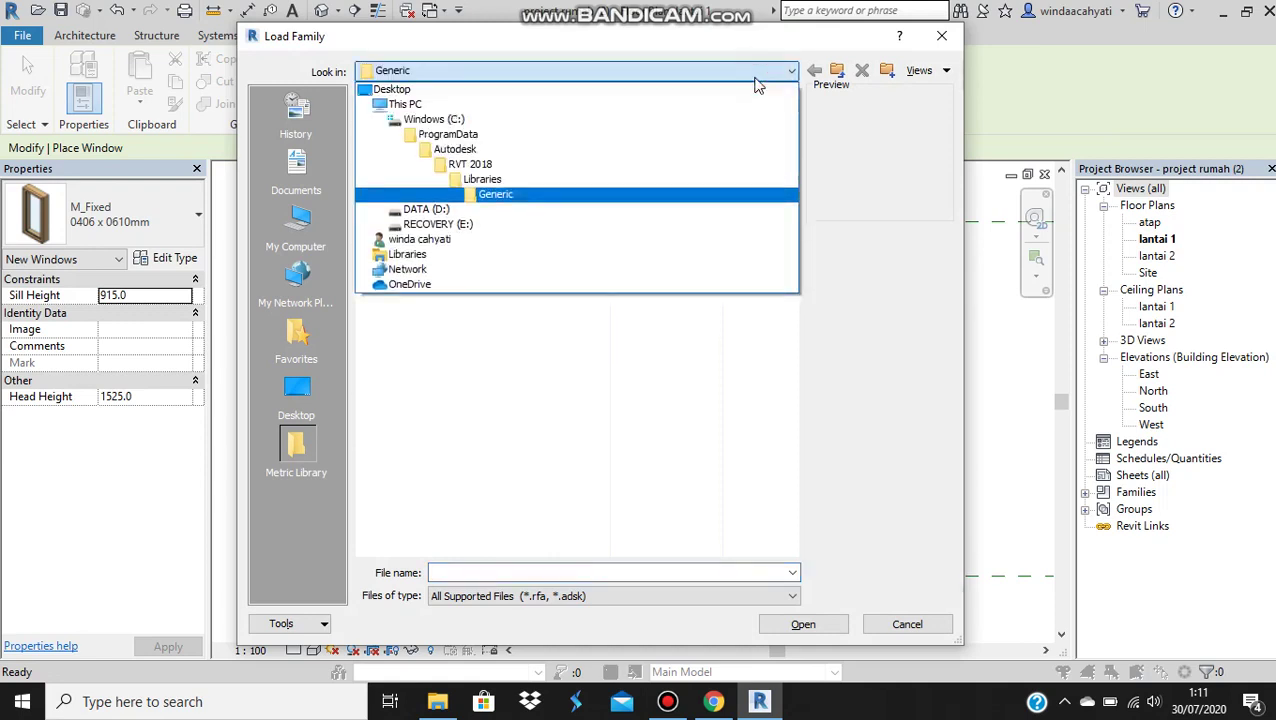
left_click(740, 186)
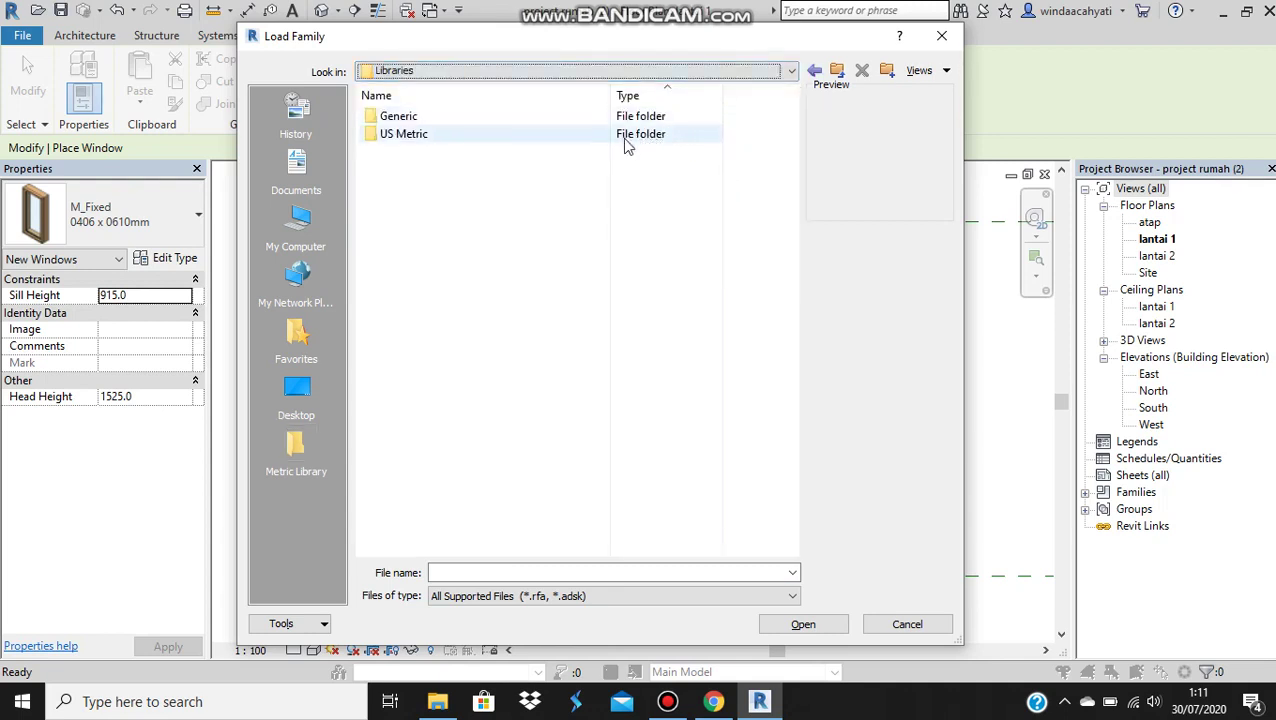
left_click(590, 134)
double_click(607, 134)
Load M_Window-Casement-Single_Left.rfa from the Windows folder.
scroll(600, 350, "down", 5)
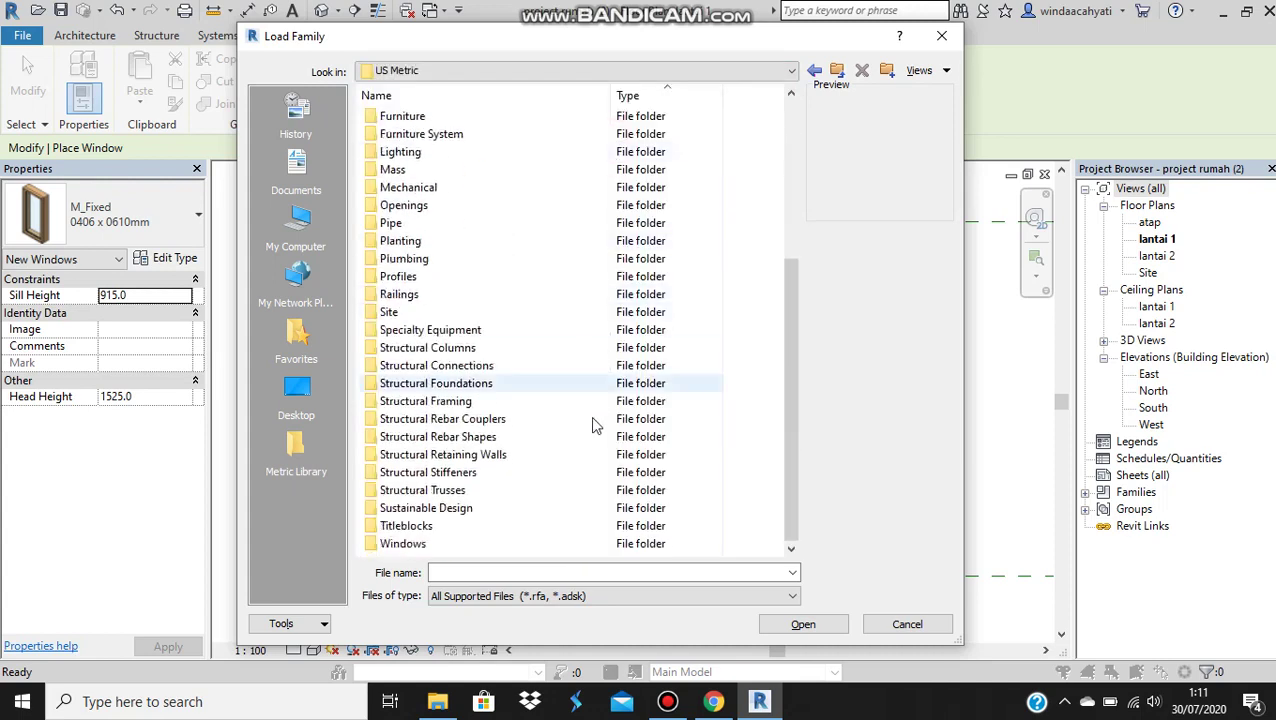
double_click(466, 548)
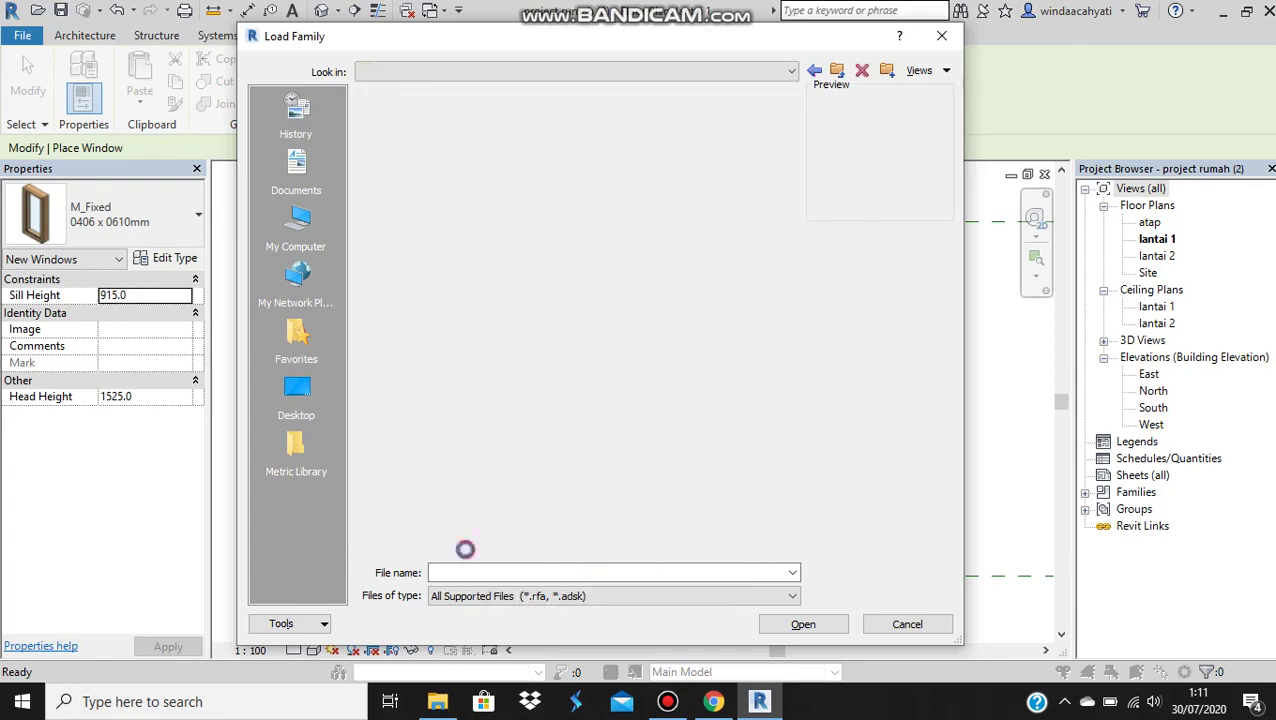
scroll(523, 500, "down", 2)
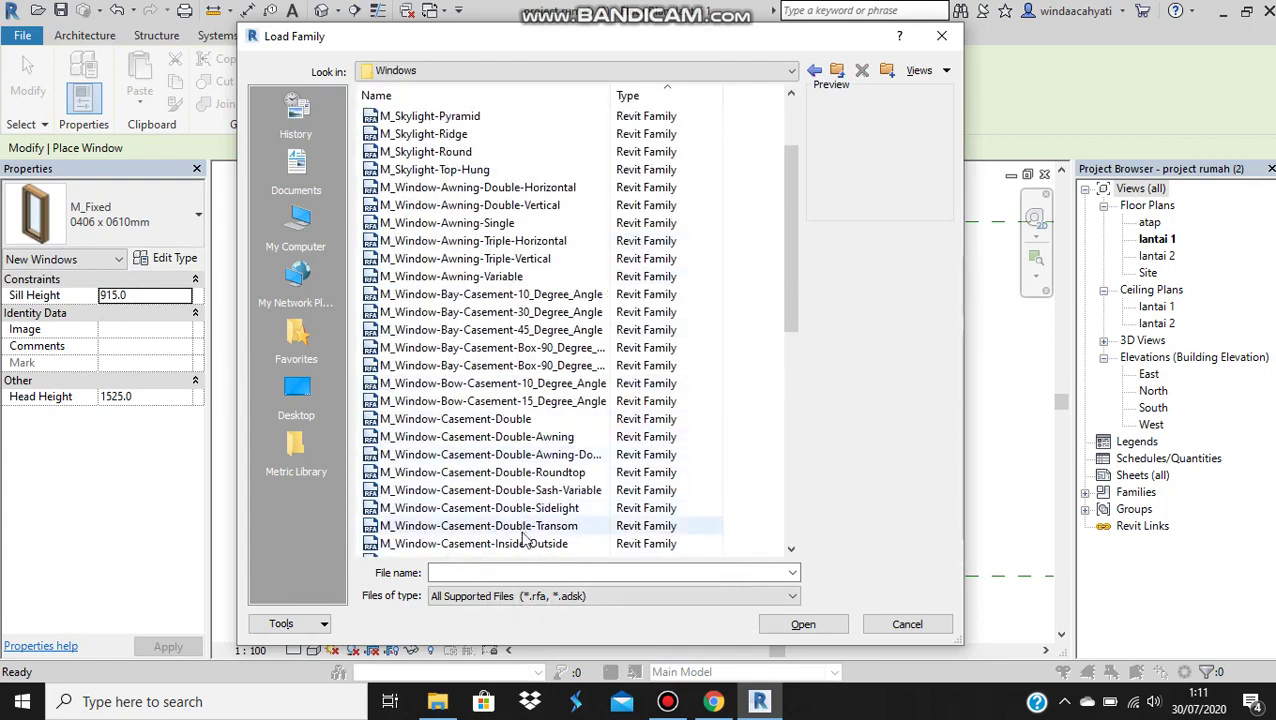
scroll(500, 480, "down", 2)
left_click(497, 474)
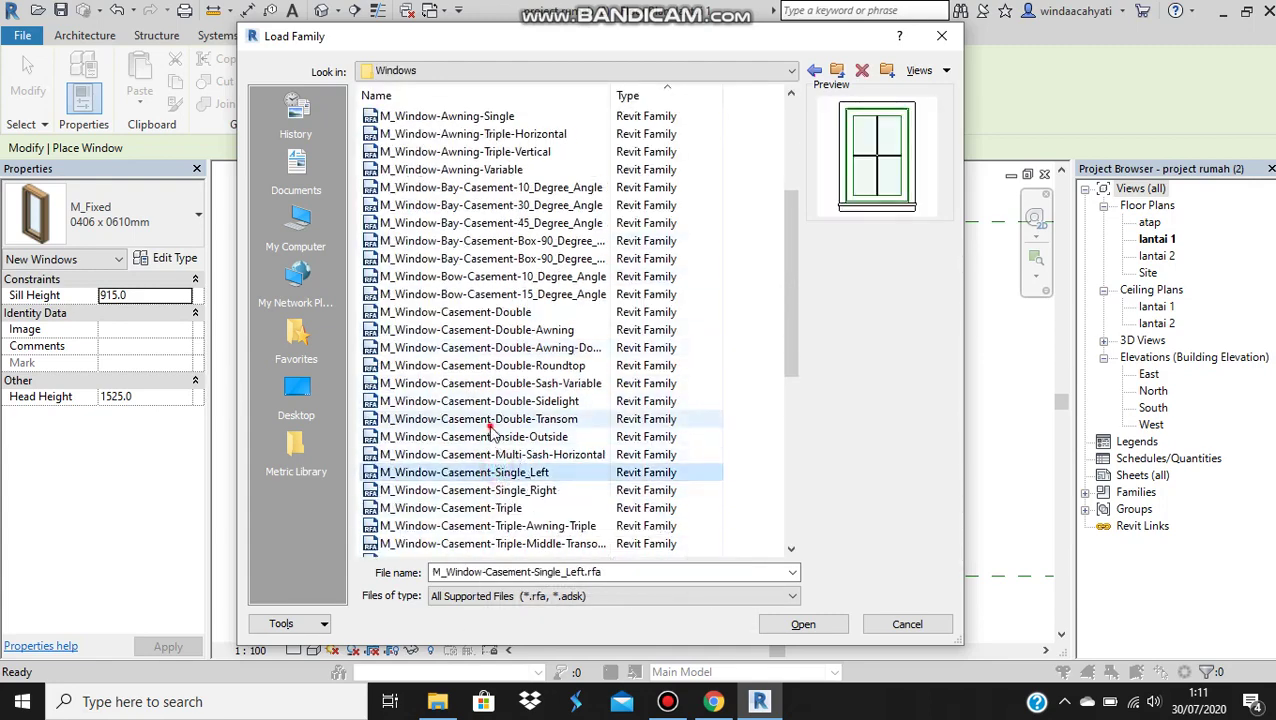
left_click(490, 420)
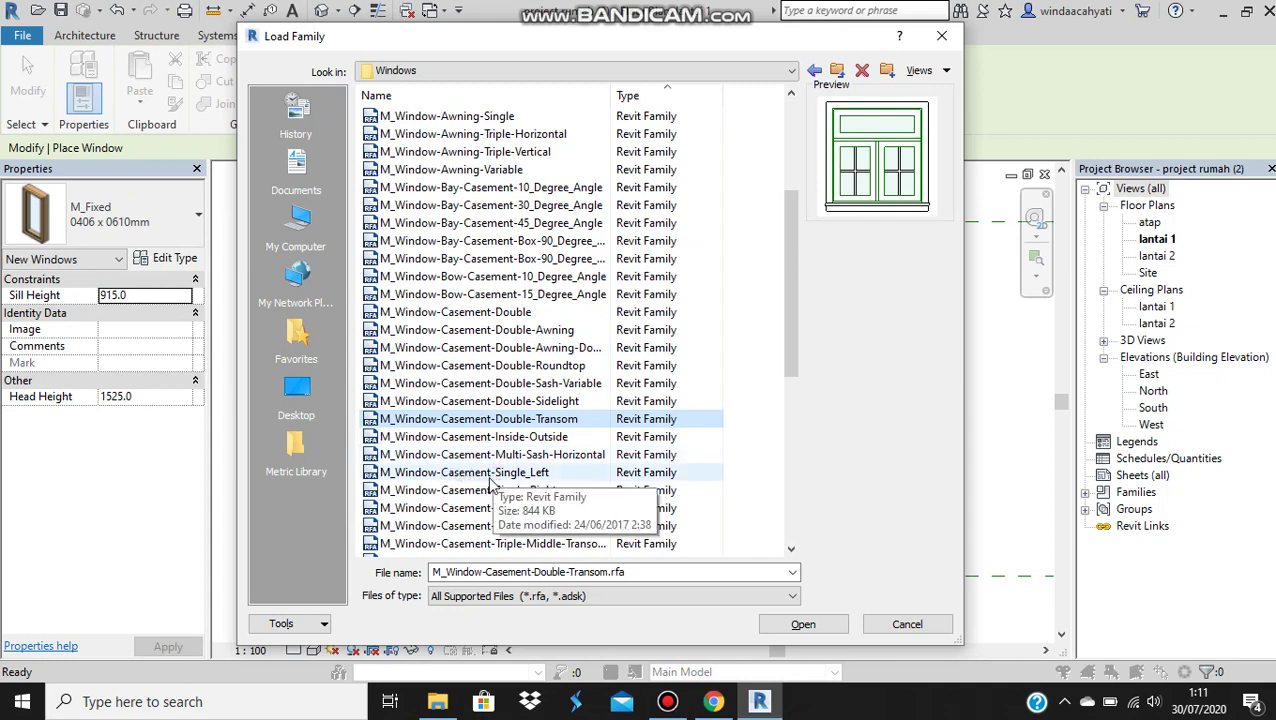
left_click(490, 474)
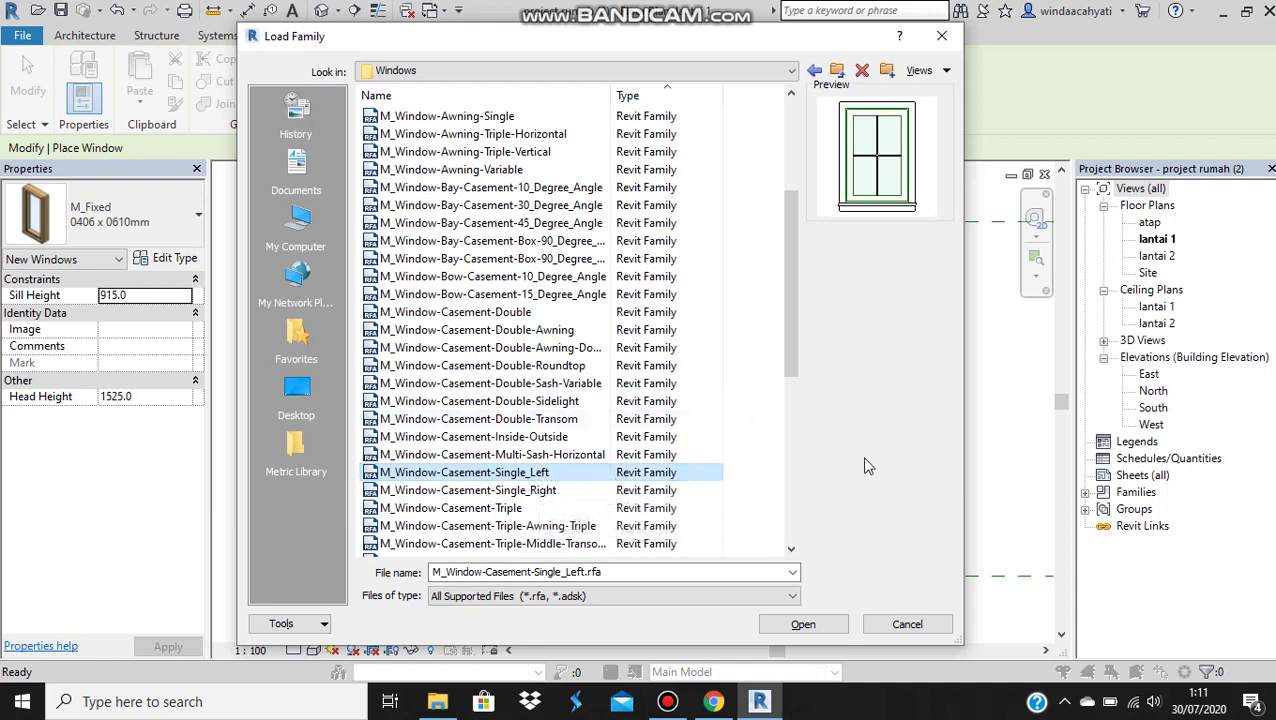
left_click(775, 622)
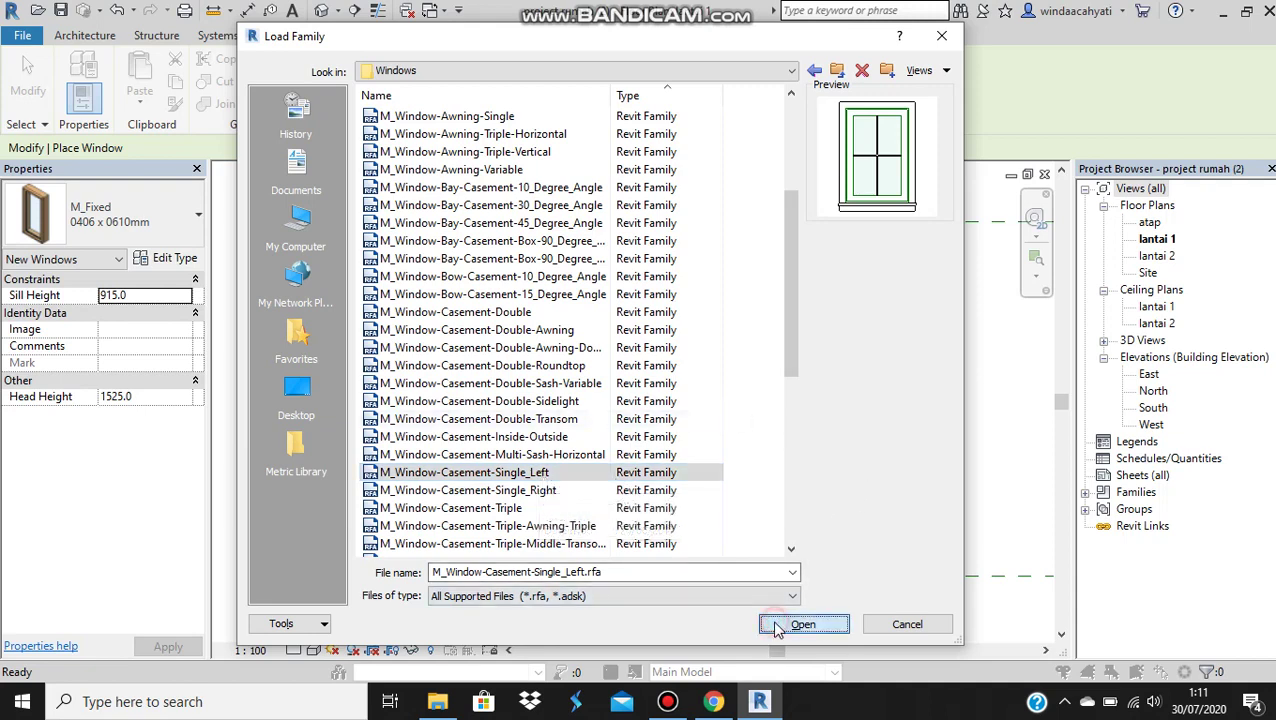
Place two M_Window-Casement-Single_Left 600 x 900mm windows side by side in the bottom wall.
left_click(732, 447)
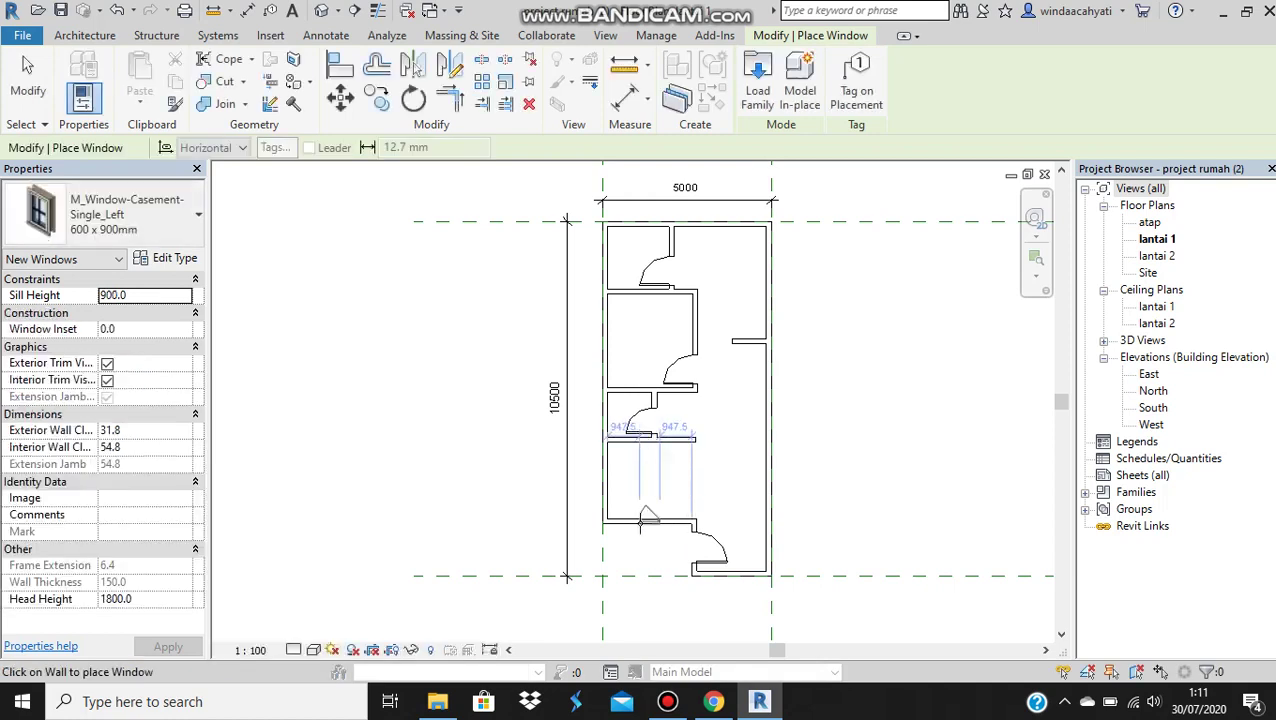
scroll(667, 528, "up", 2)
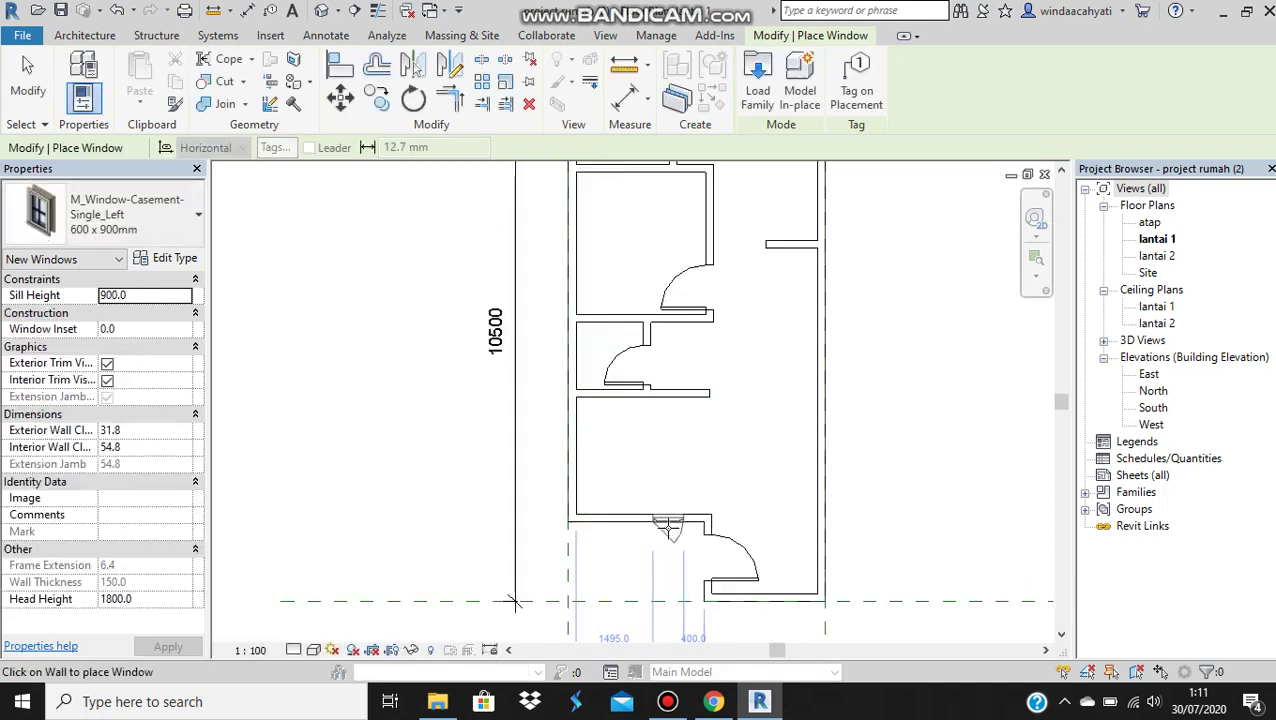
scroll(667, 528, "up", 1)
middle_click_drag(772, 495, 741, 405)
scroll(755, 513, "up", 2)
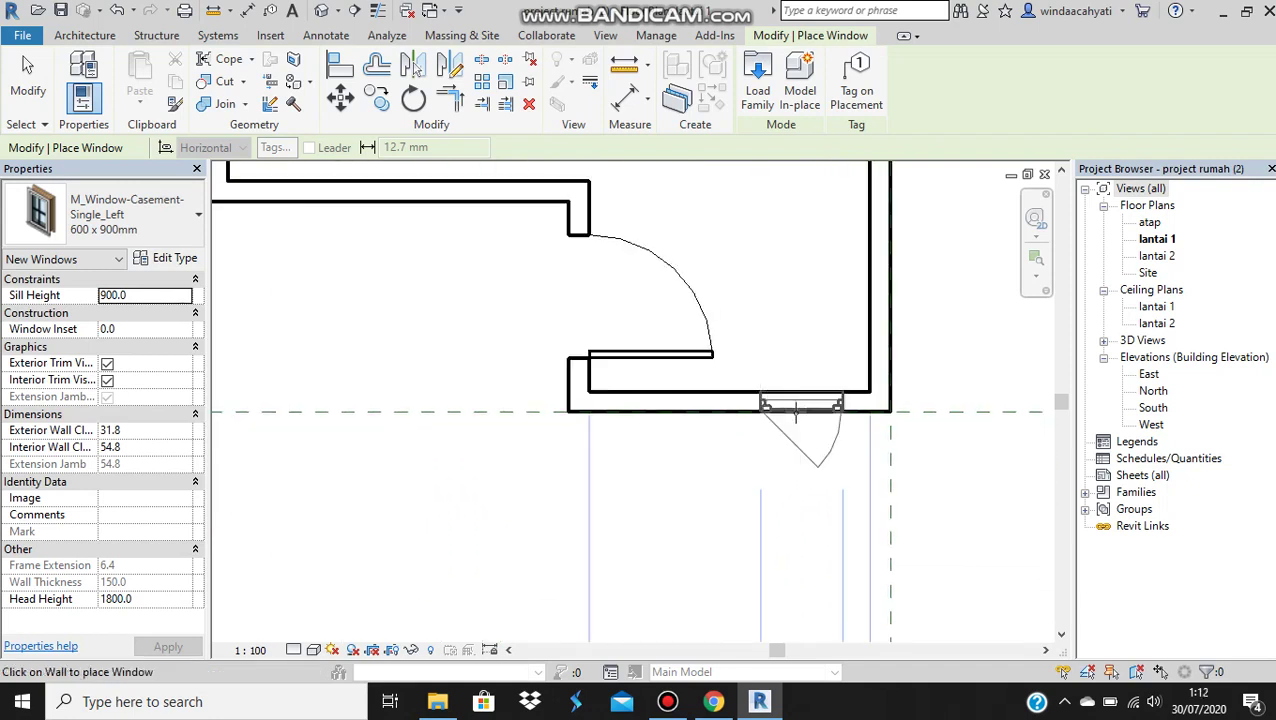
left_click(796, 412)
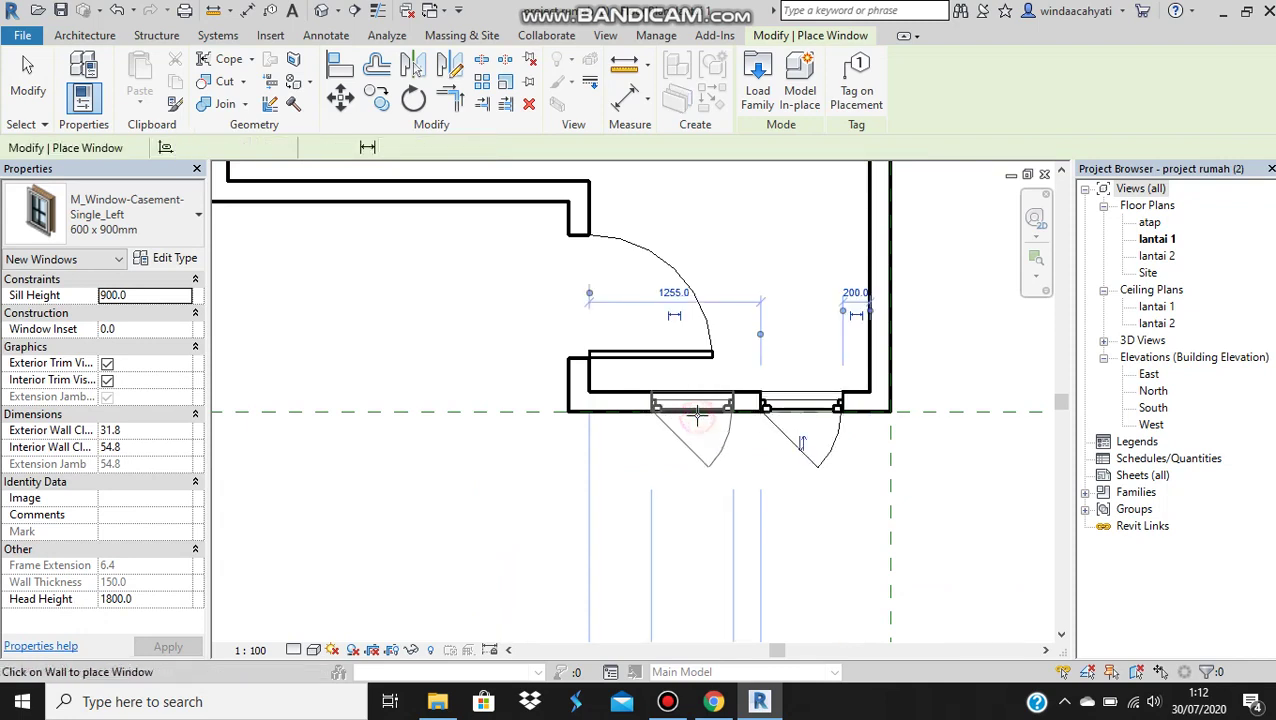
left_click(698, 413)
scroll(698, 413, "down", 2)
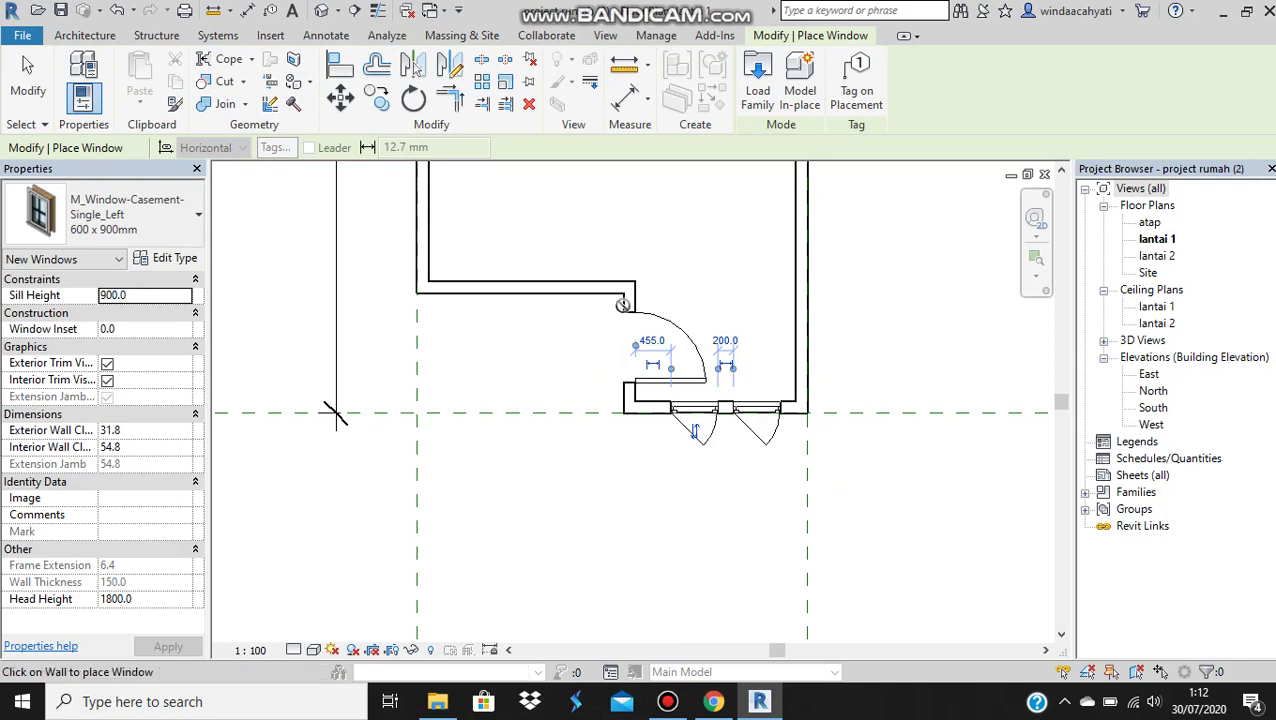
Browse Load Family to Libraries > US Metric > Windows and preview the awning, bay and bow families.
left_click(762, 98)
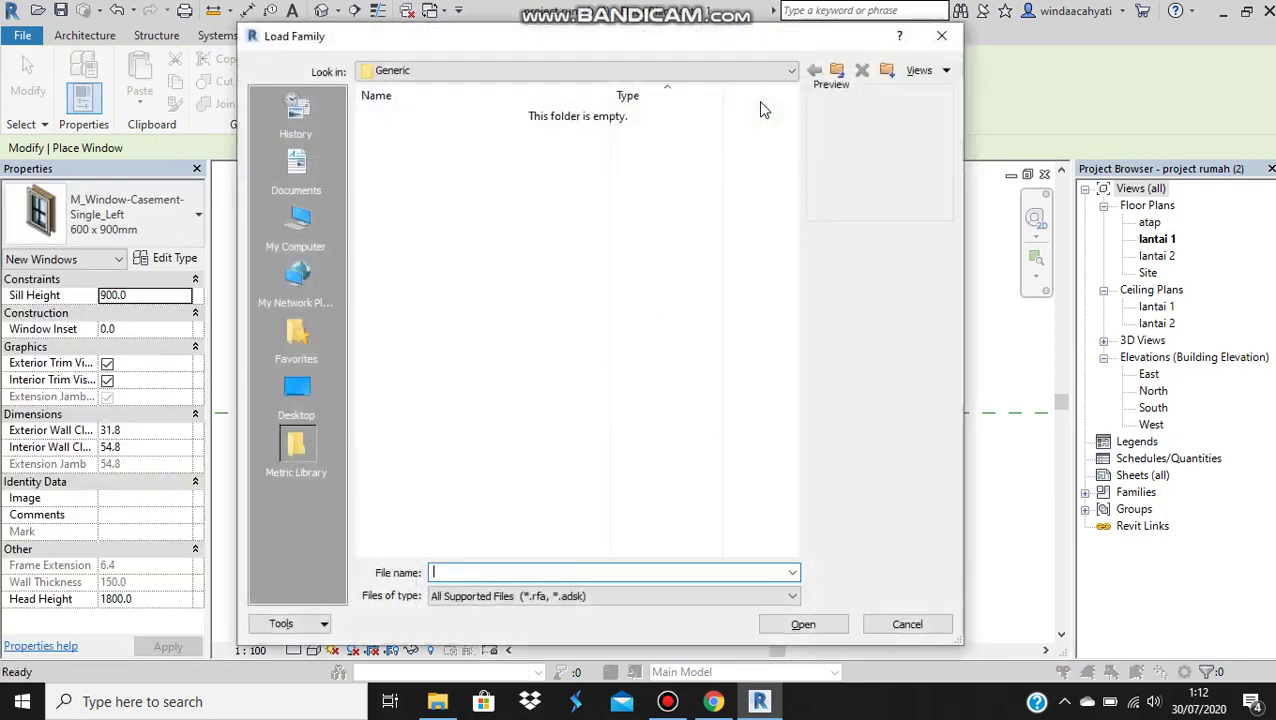
left_click(755, 72)
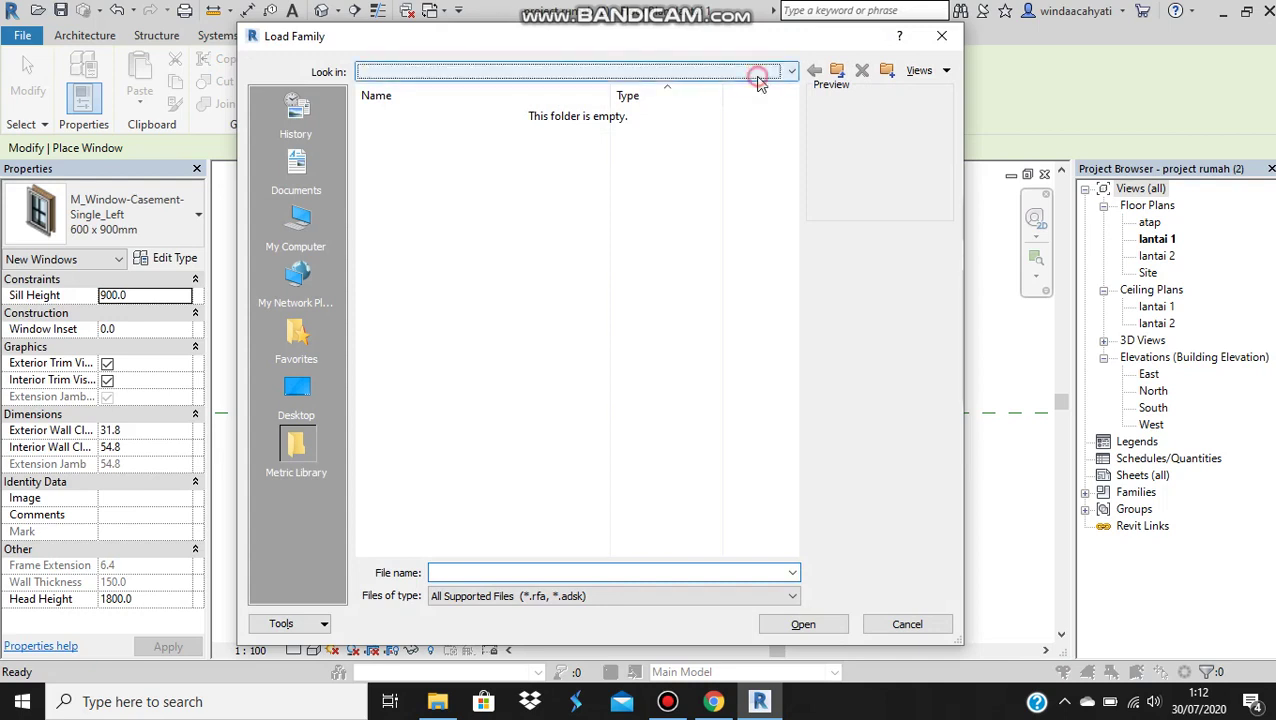
left_click(558, 182)
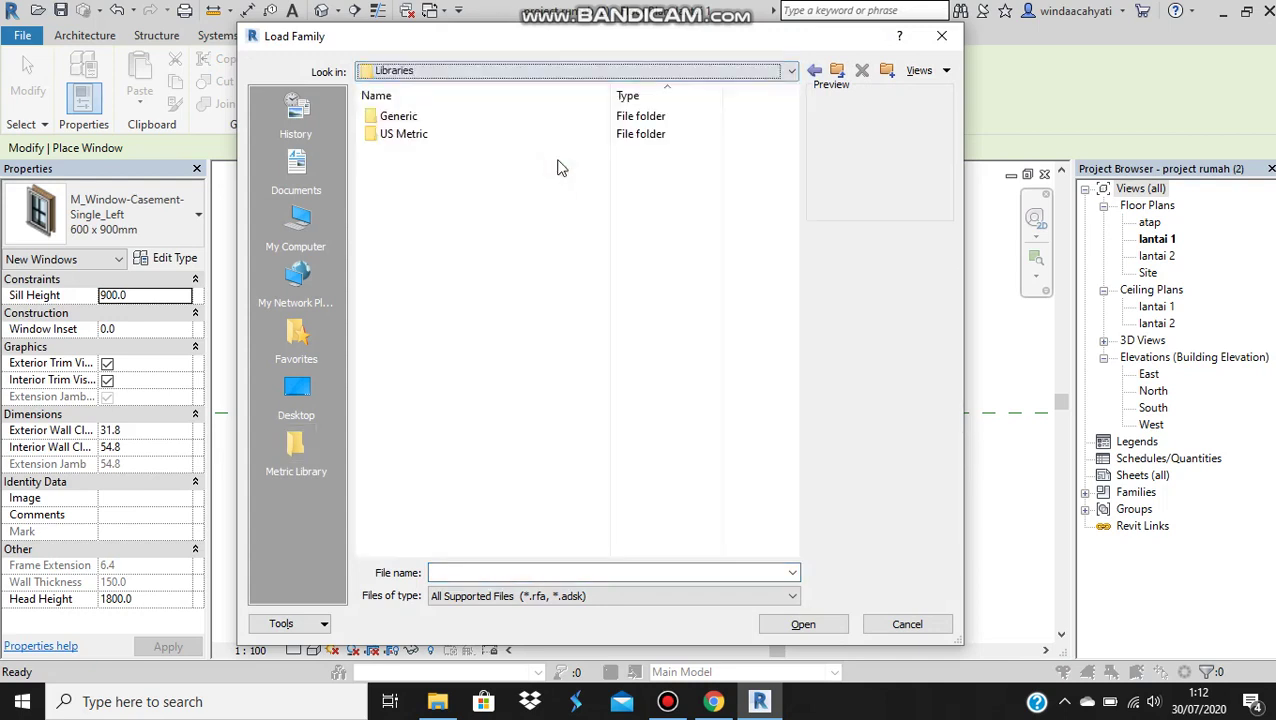
double_click(550, 134)
scroll(553, 518, "down", 4)
scroll(548, 518, "down", 1)
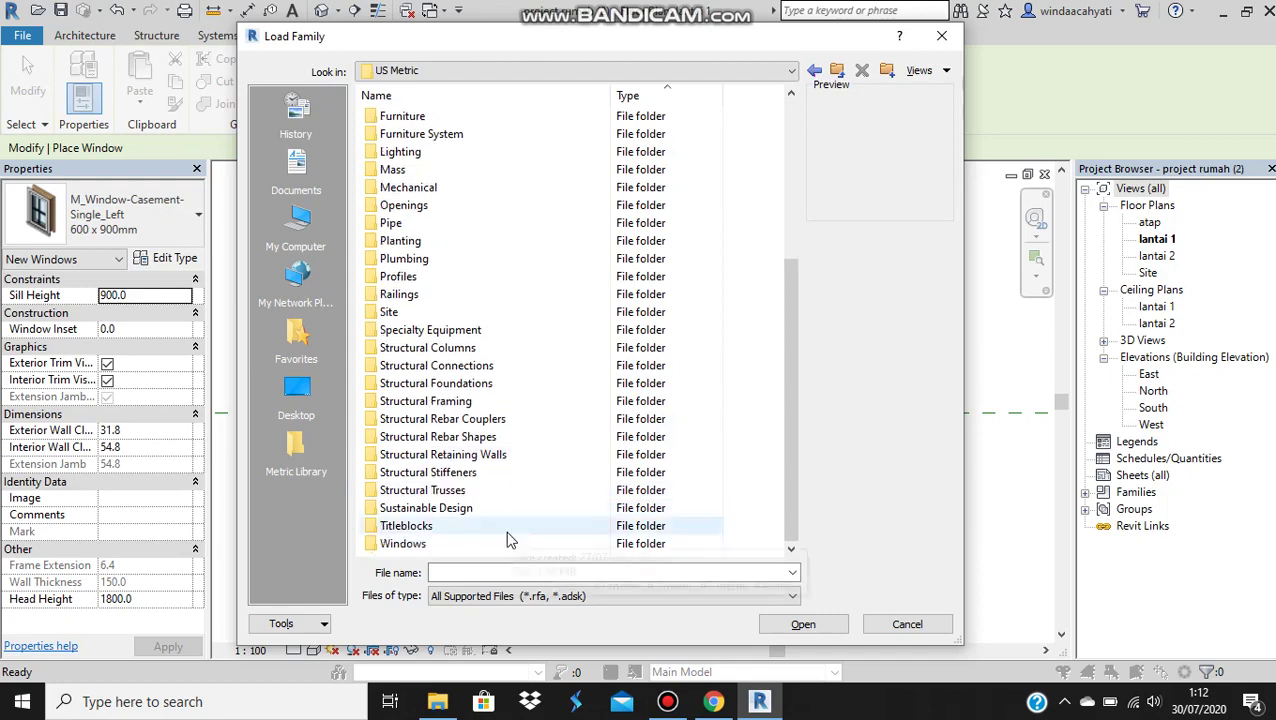
double_click(478, 543)
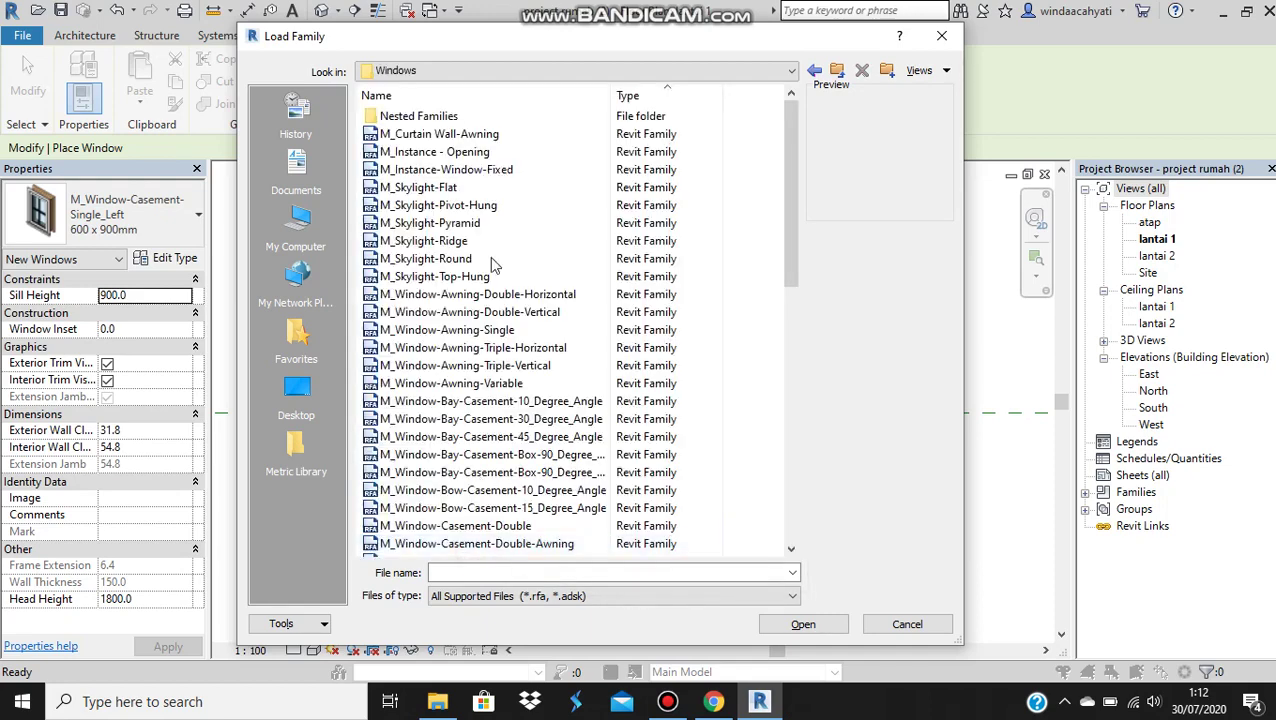
left_click(456, 294)
left_click(460, 330)
left_click(456, 383)
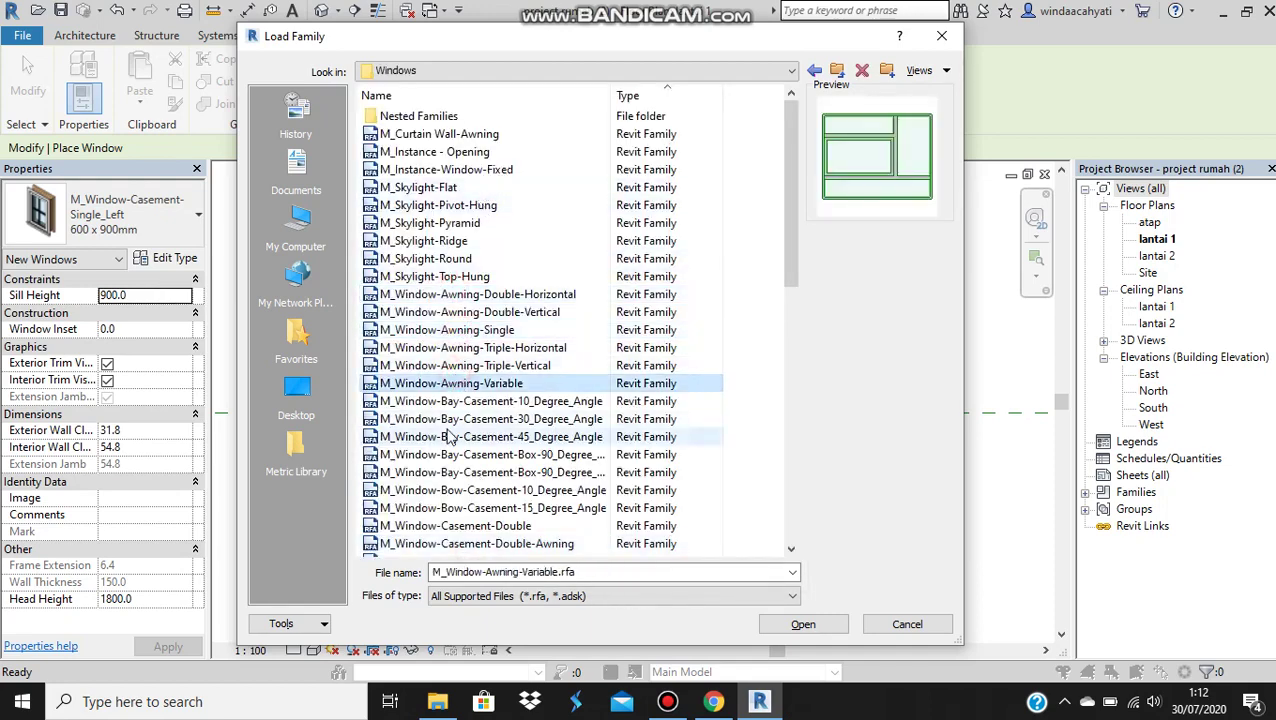
left_click(465, 437)
left_click(465, 490)
Compare the sliding, fixed and hung window families and load M_Window-Sliding-Four.rfa.
scroll(555, 500, "down", 5)
scroll(555, 499, "down", 5)
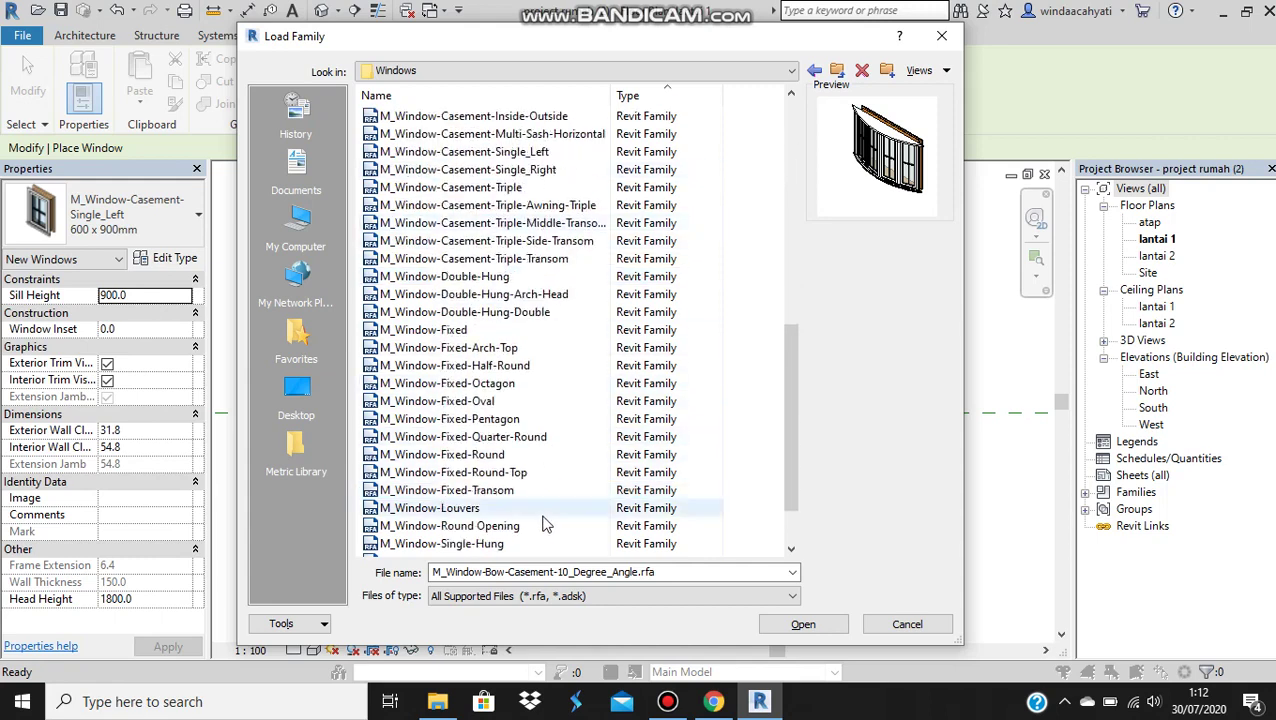
scroll(540, 510, "down", 2)
left_click(521, 510)
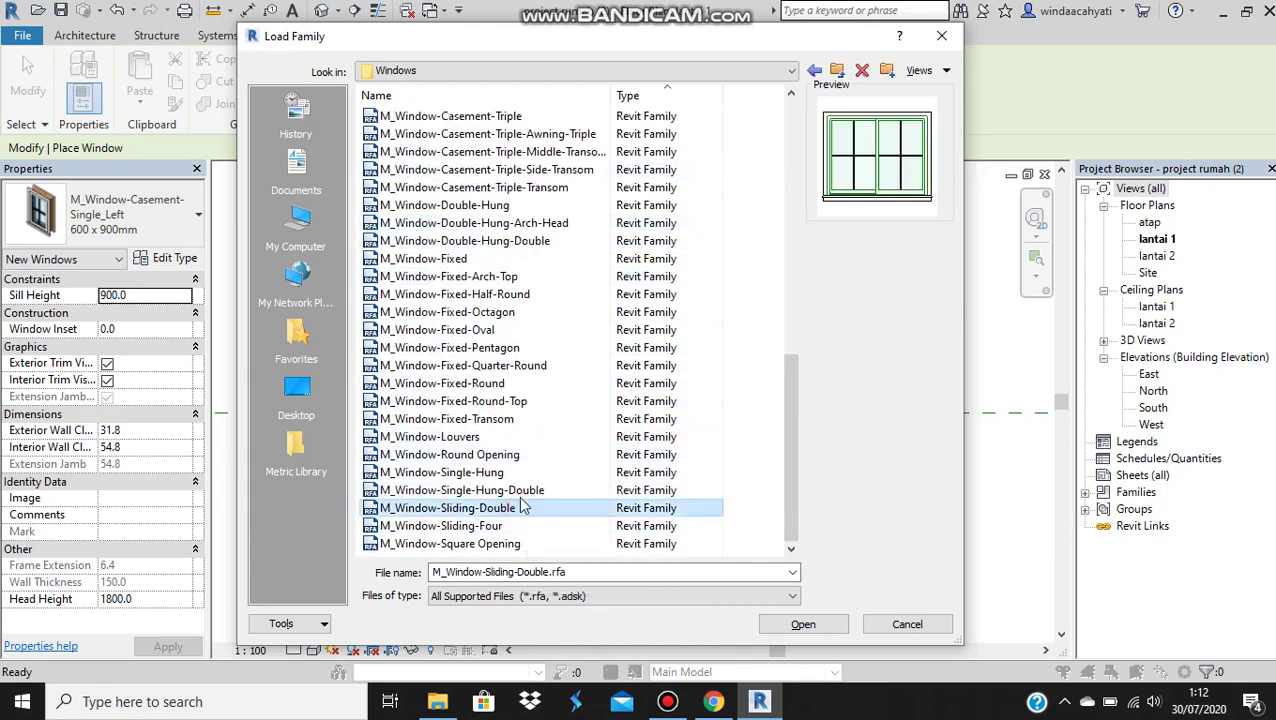
left_click(518, 490)
left_click(518, 455)
left_click(520, 402)
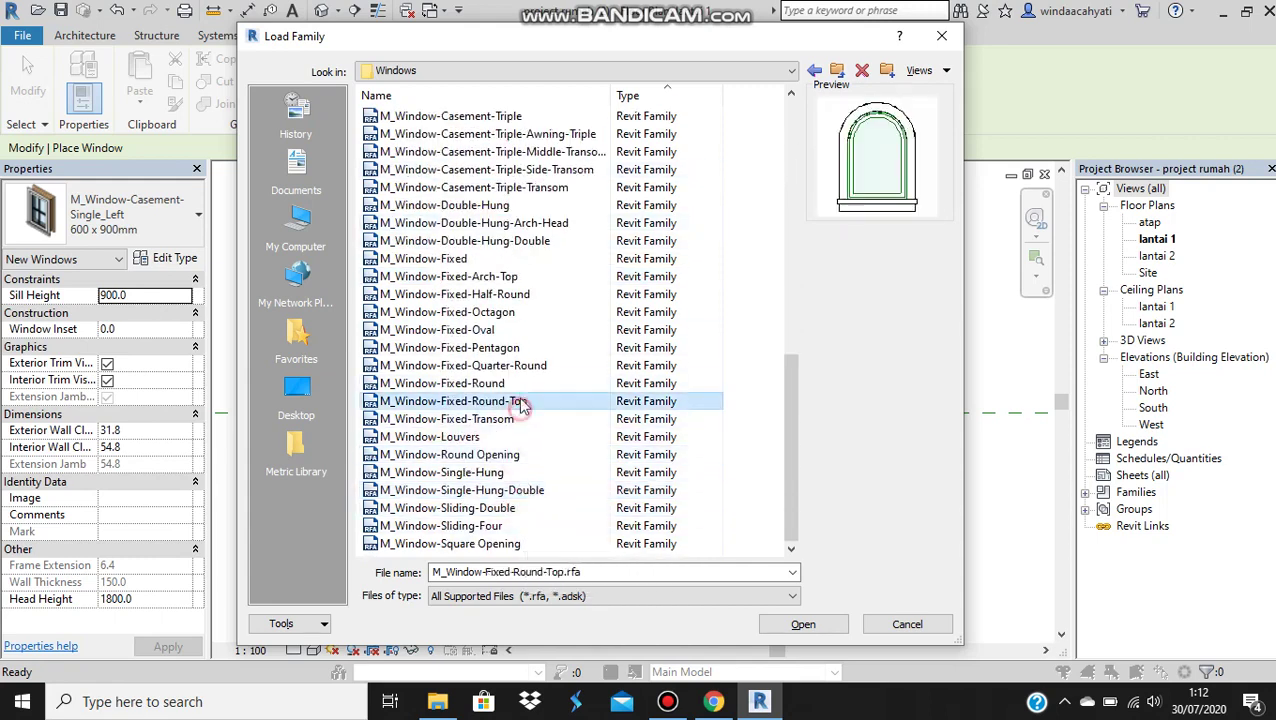
left_click(520, 365)
left_click(505, 276)
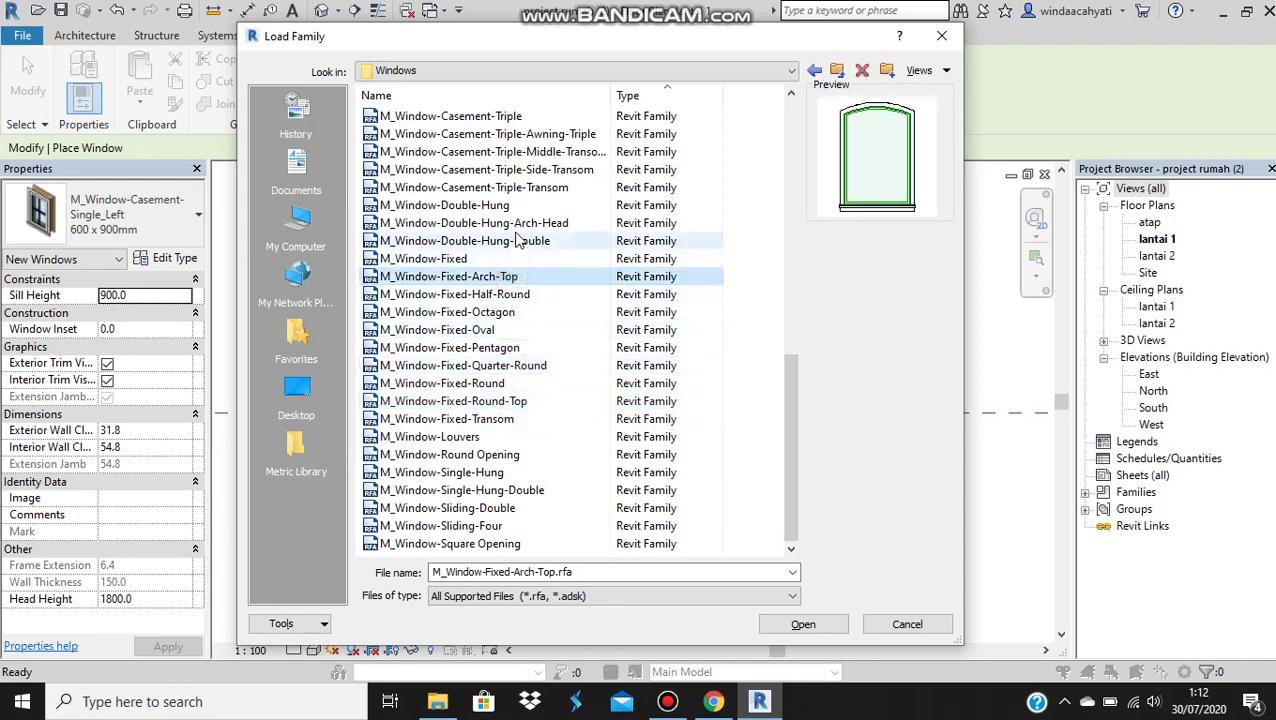
left_click(518, 223)
left_click(430, 259)
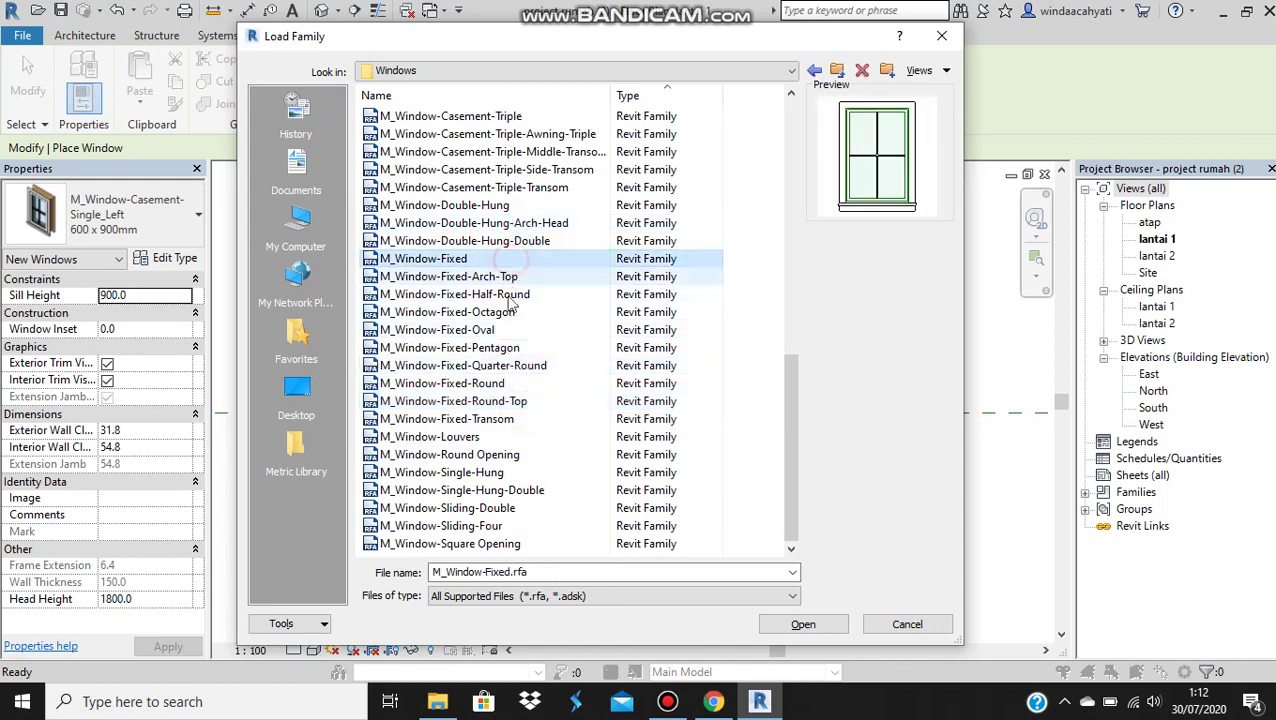
left_click(502, 545)
left_click(490, 525)
left_click(492, 508)
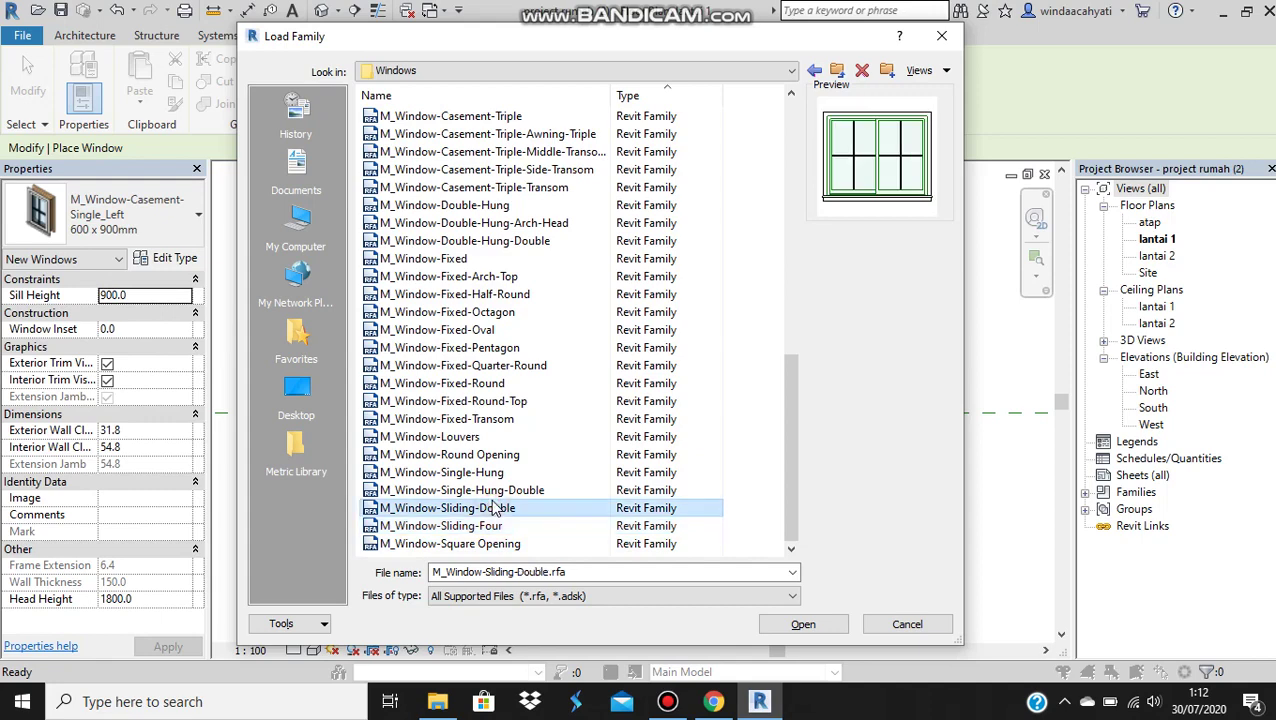
left_click(484, 526)
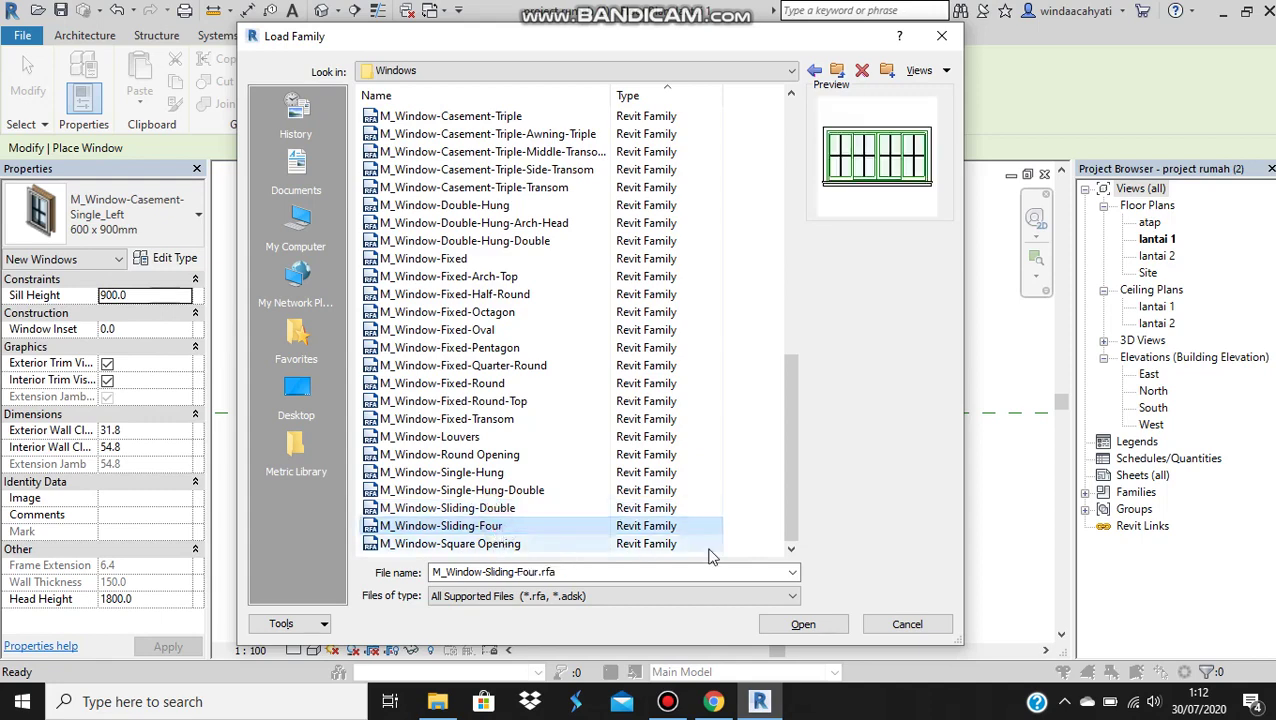
left_click(824, 626)
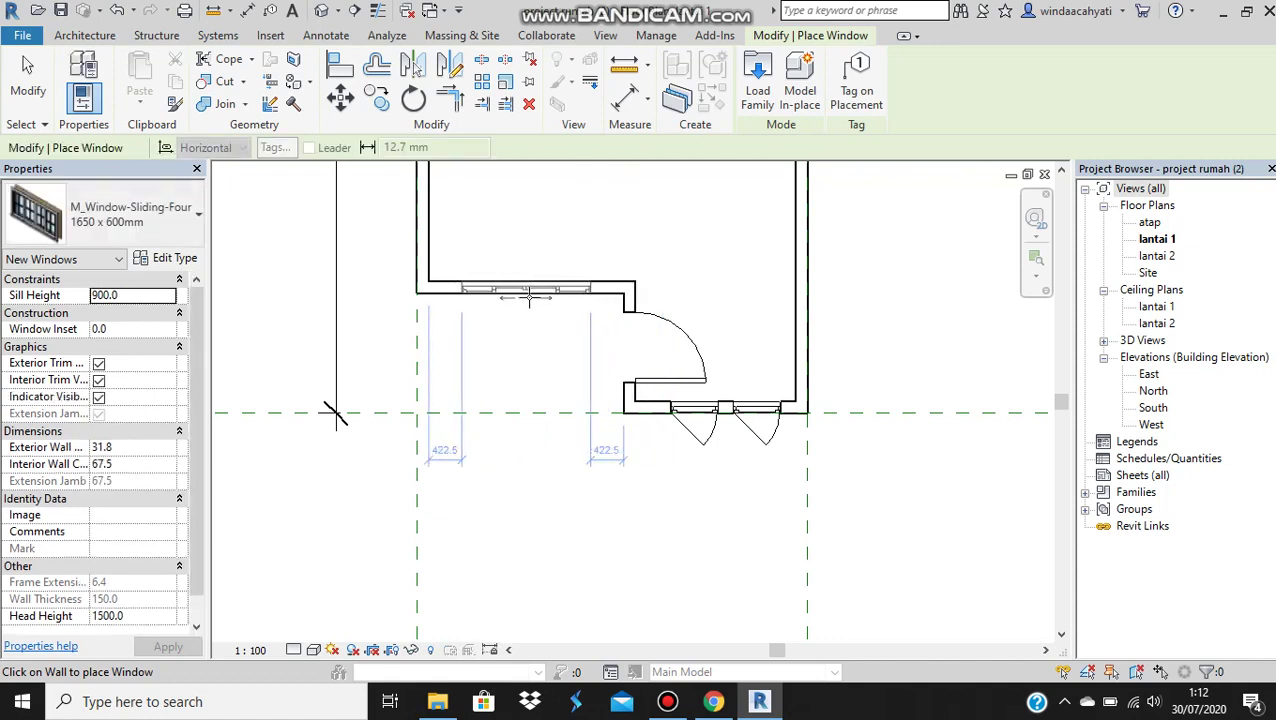
Place the M_Window-Sliding-Four 1650 x 600mm window centred in the wall above the door recess.
left_click(530, 296)
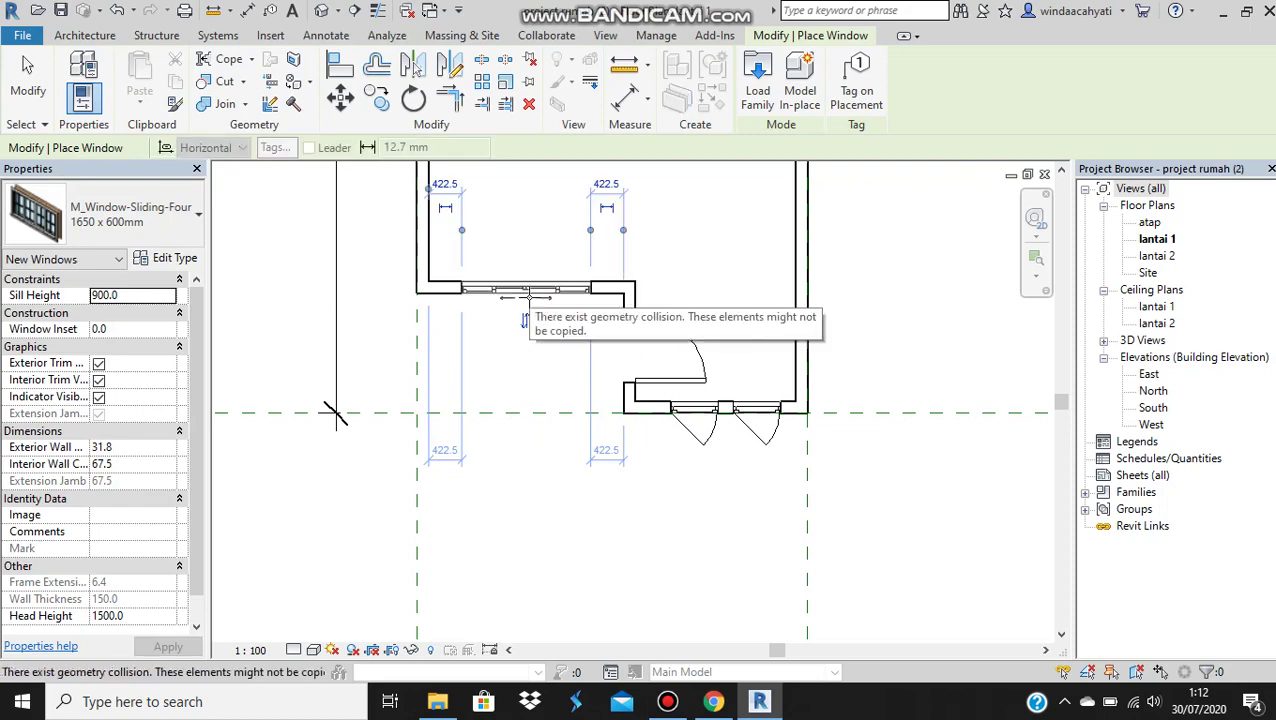
Raise the sill height of the left and right bottom-wall casement windows to 1000 mm.
key("Escape")
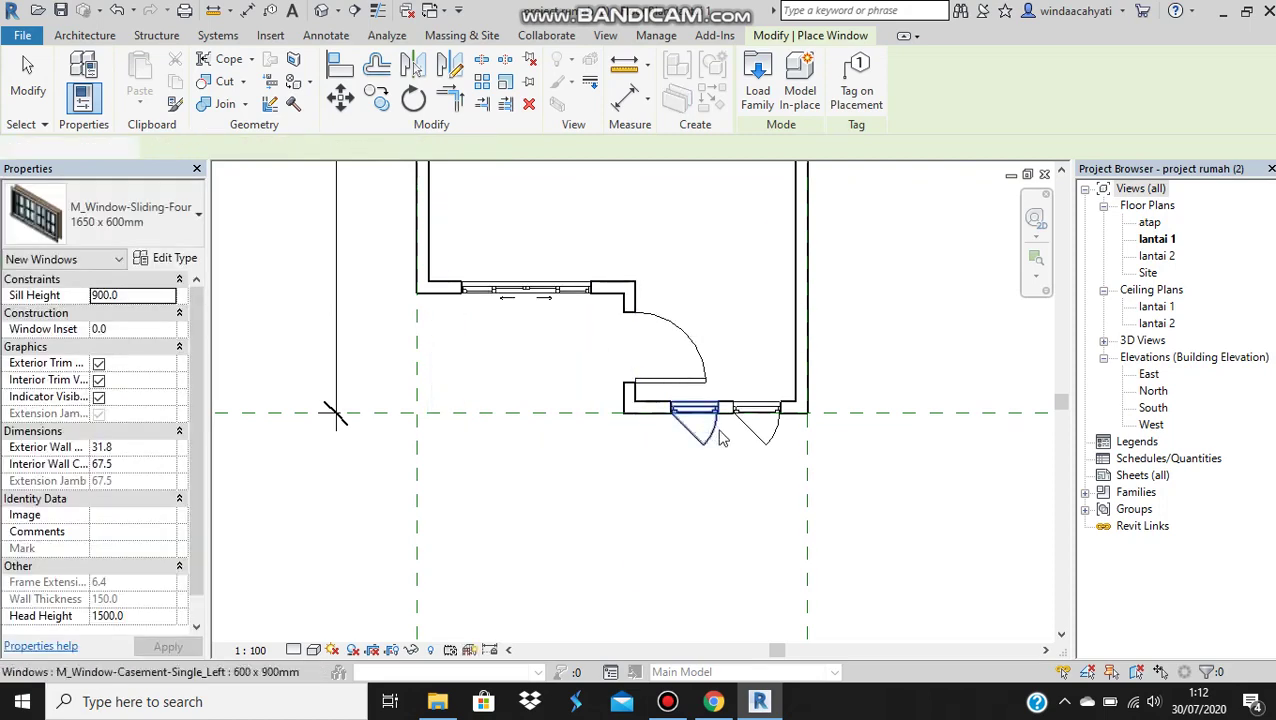
key("Escape")
left_click(715, 437)
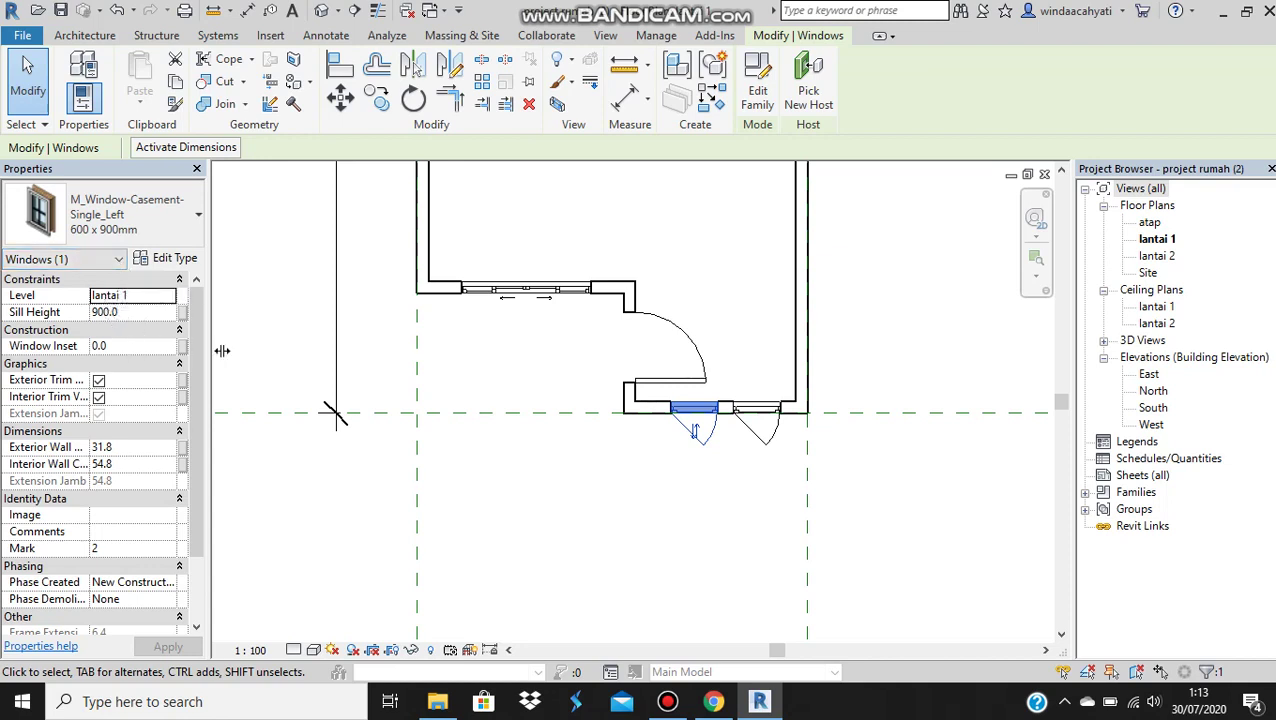
double_click(105, 312)
type("1000")
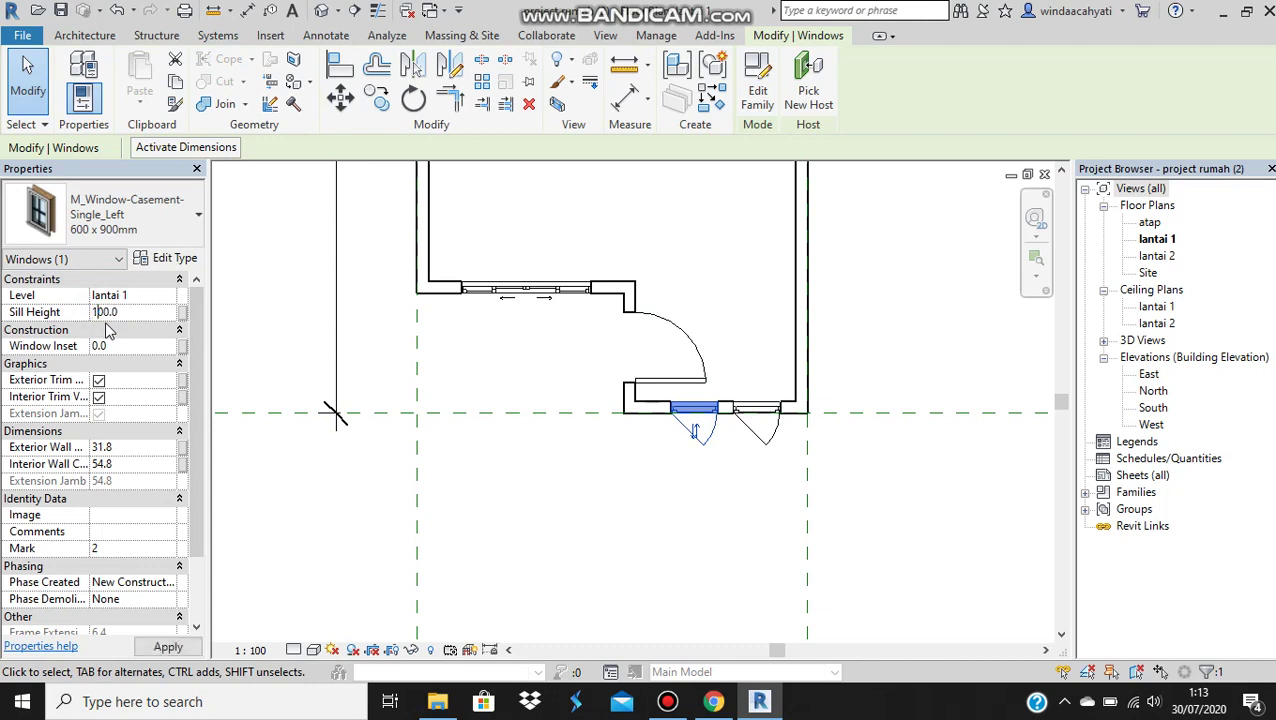
left_click(166, 647)
left_click(758, 408)
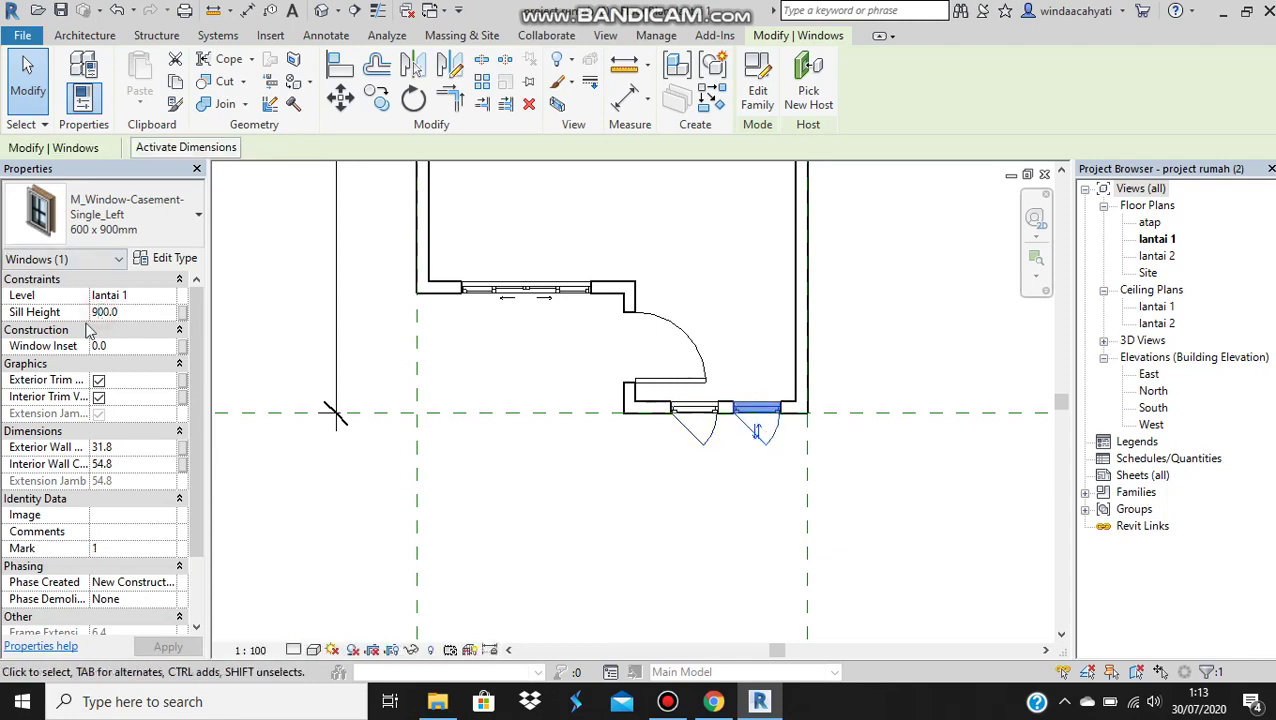
type("10")
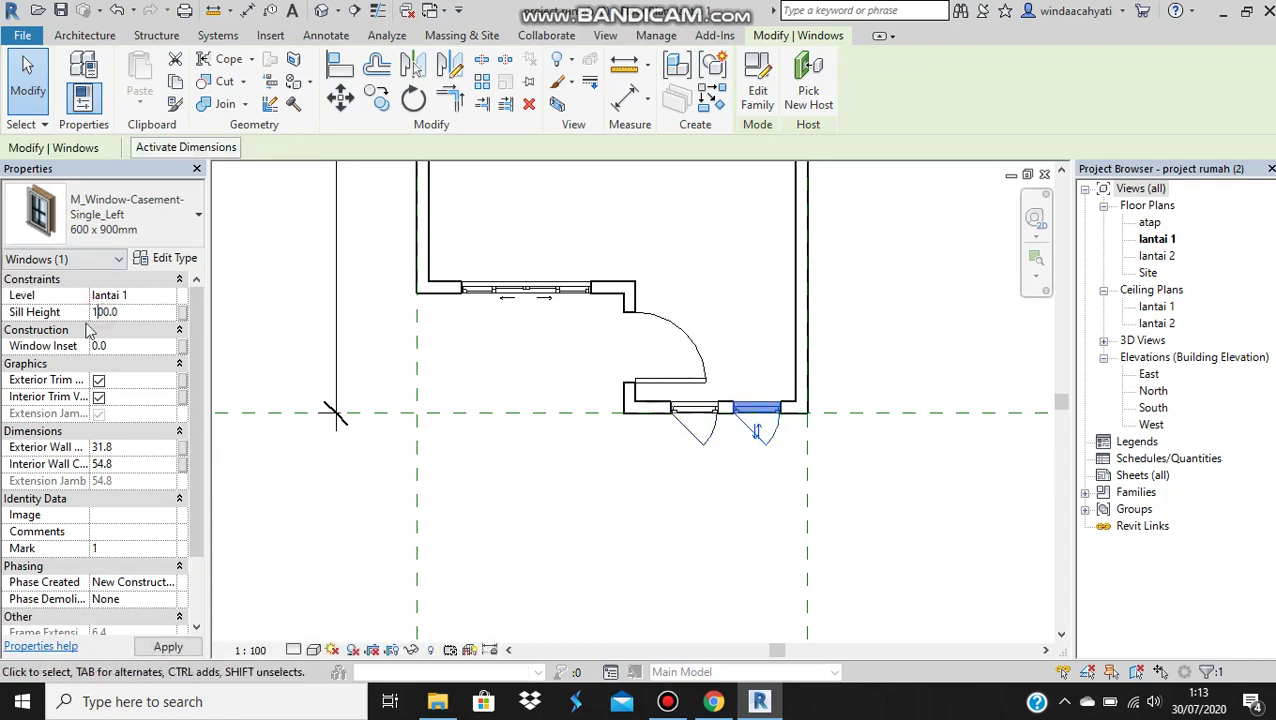
left_click(162, 646)
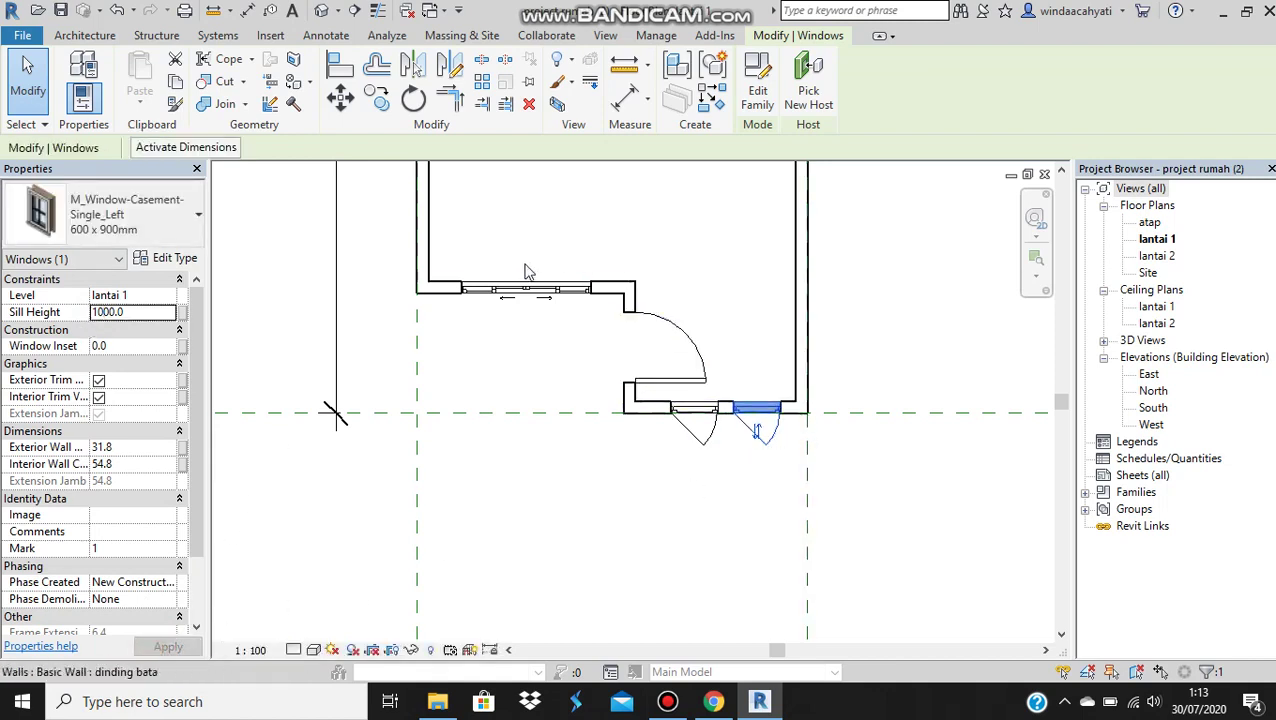
Check the windows on the house's front elevation in the default 3D view.
scroll(843, 313, "down", 3)
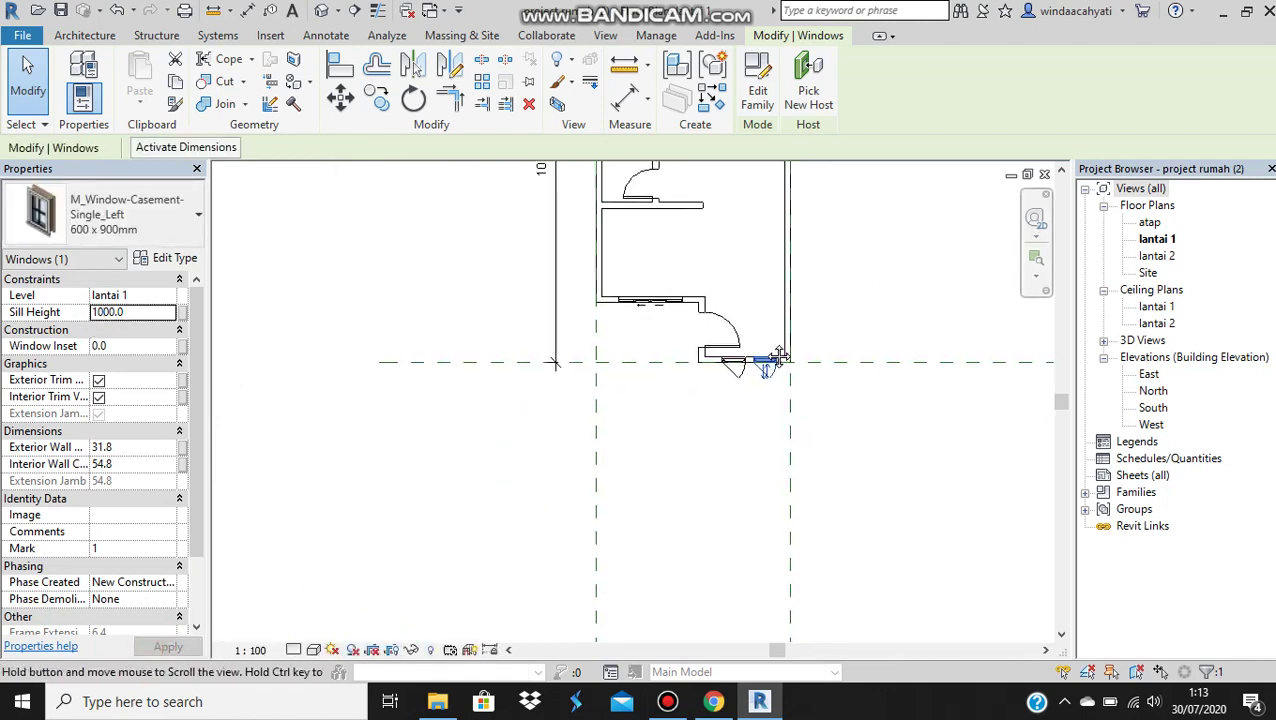
middle_click_drag(843, 313, 765, 506)
scroll(645, 335, "down", 2)
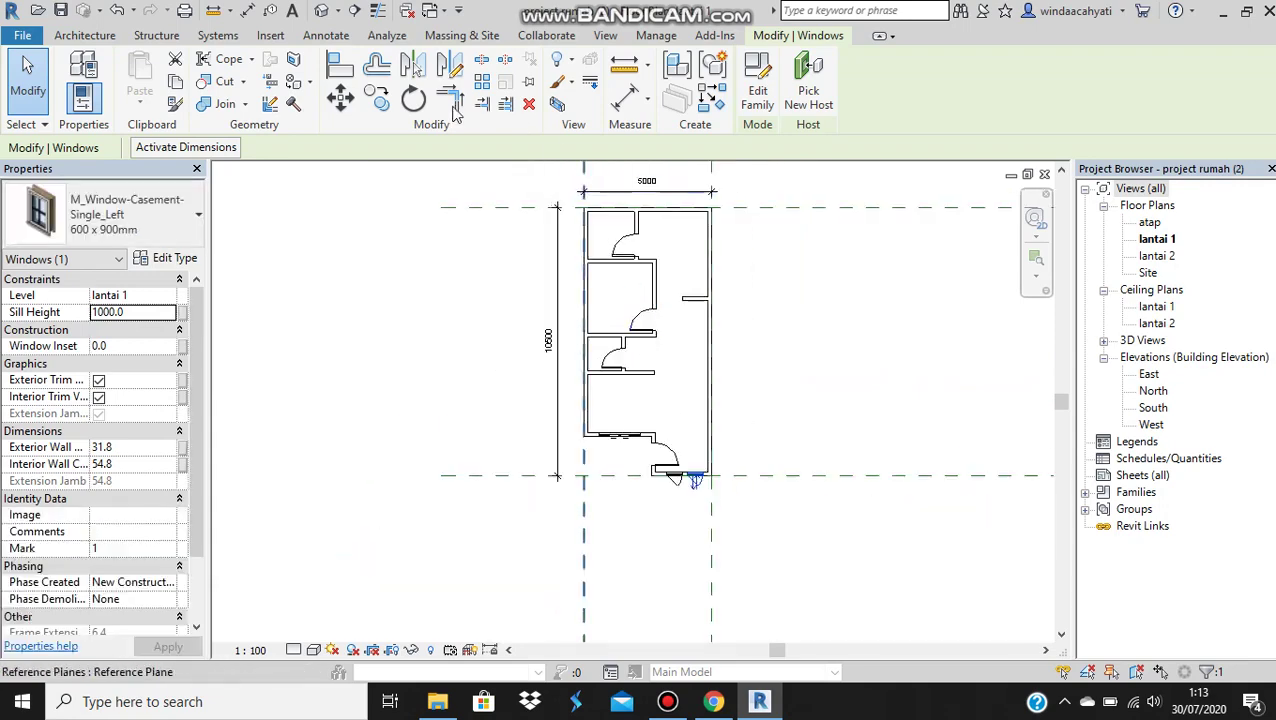
left_click(331, 12)
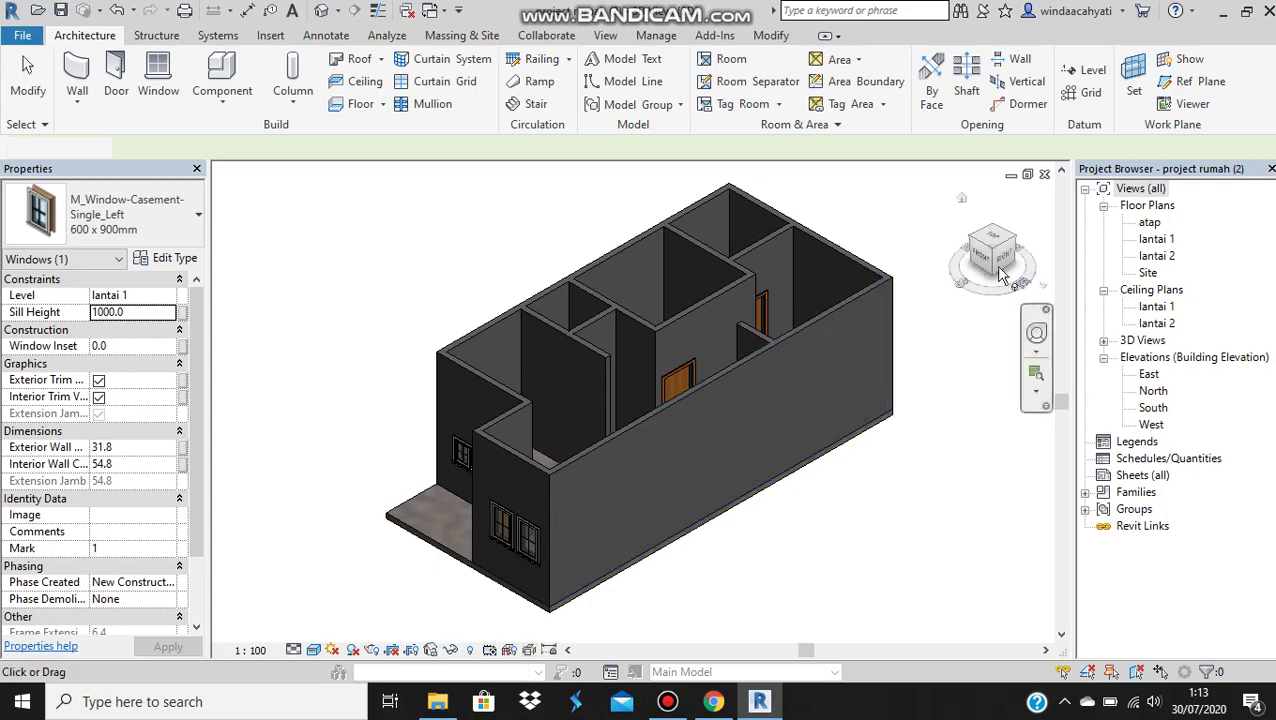
left_click(993, 252)
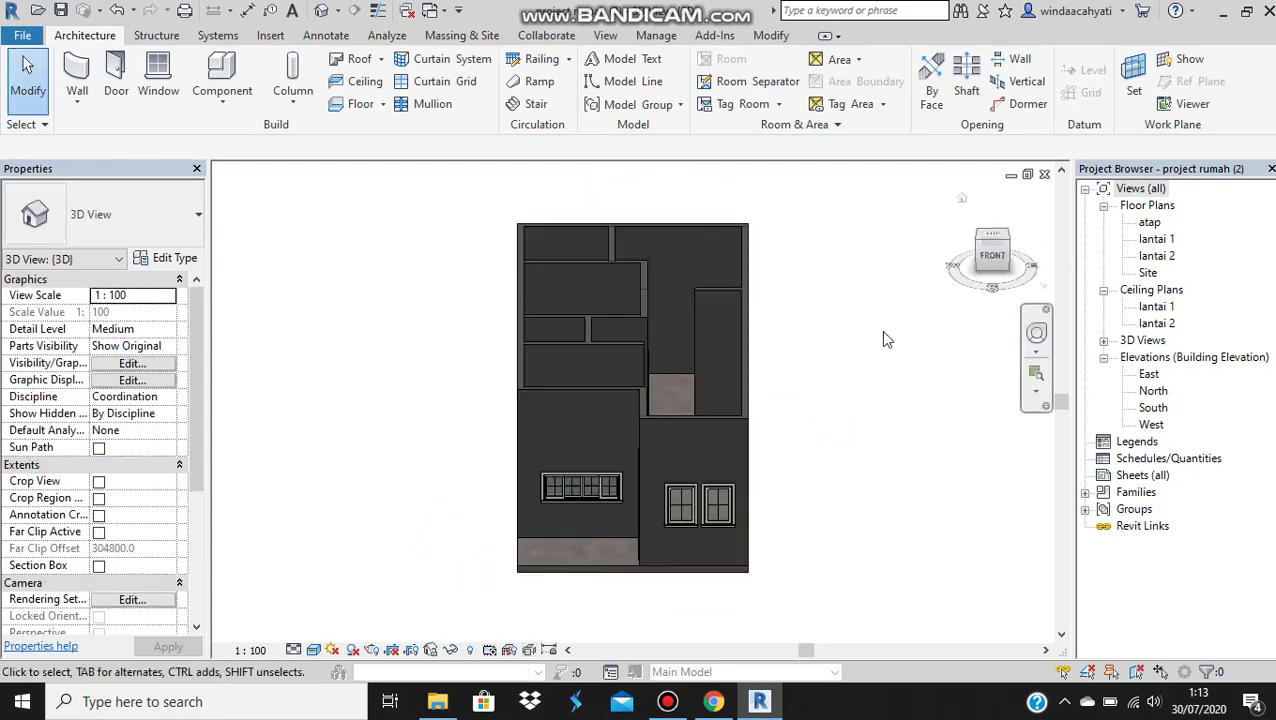
scroll(661, 495, "up", 3)
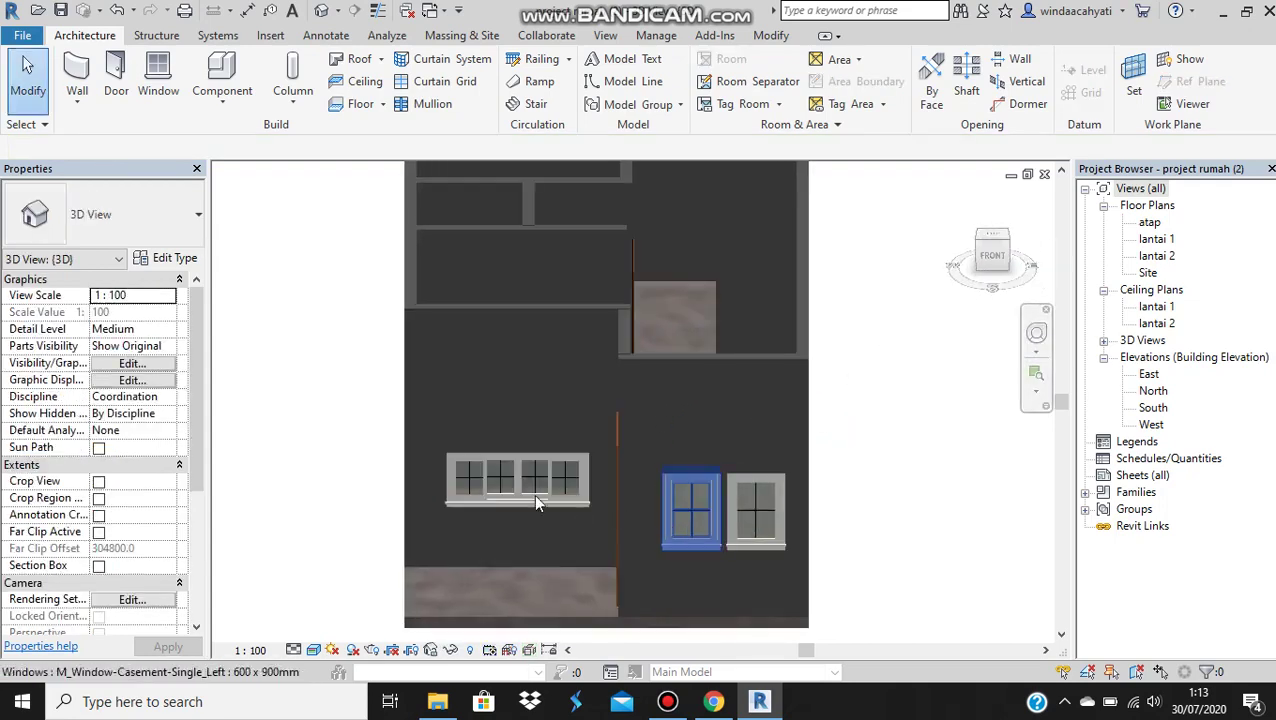
scroll(533, 493, "up", 2)
scroll(792, 441, "down", 3)
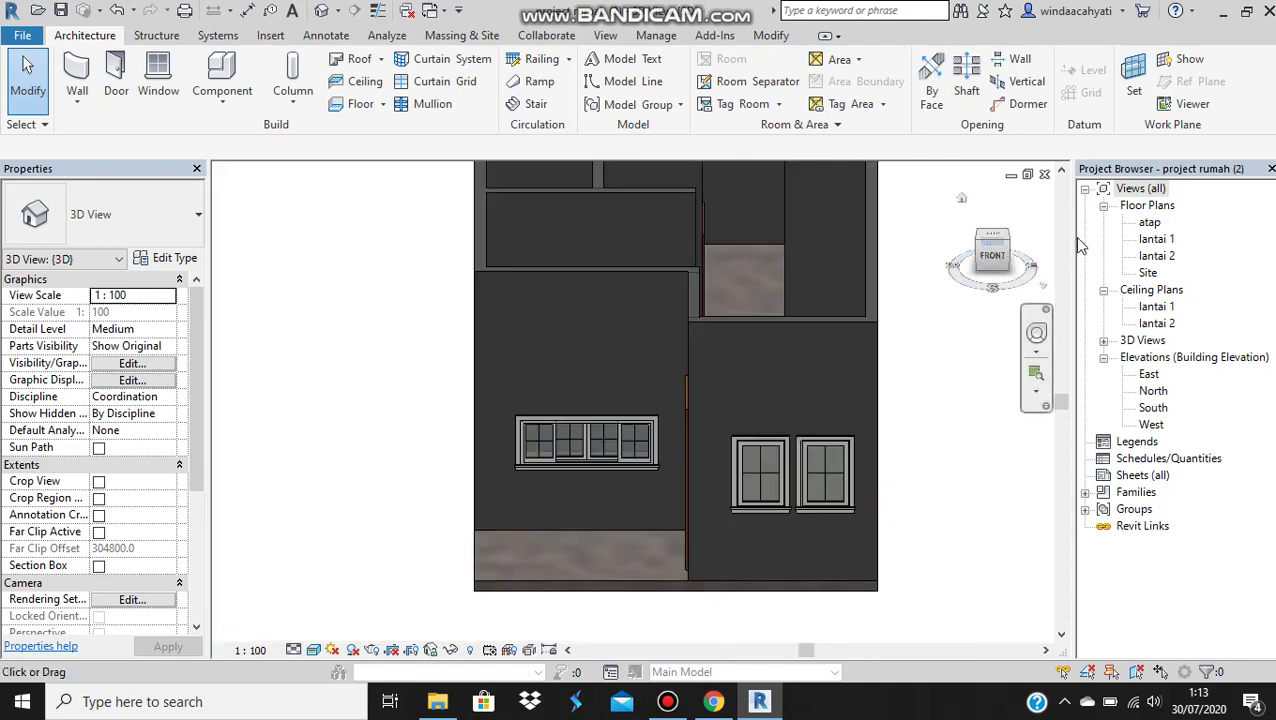
Back in the lantai 1 plan, select the sliding window in the bottom wall.
double_click(1152, 240)
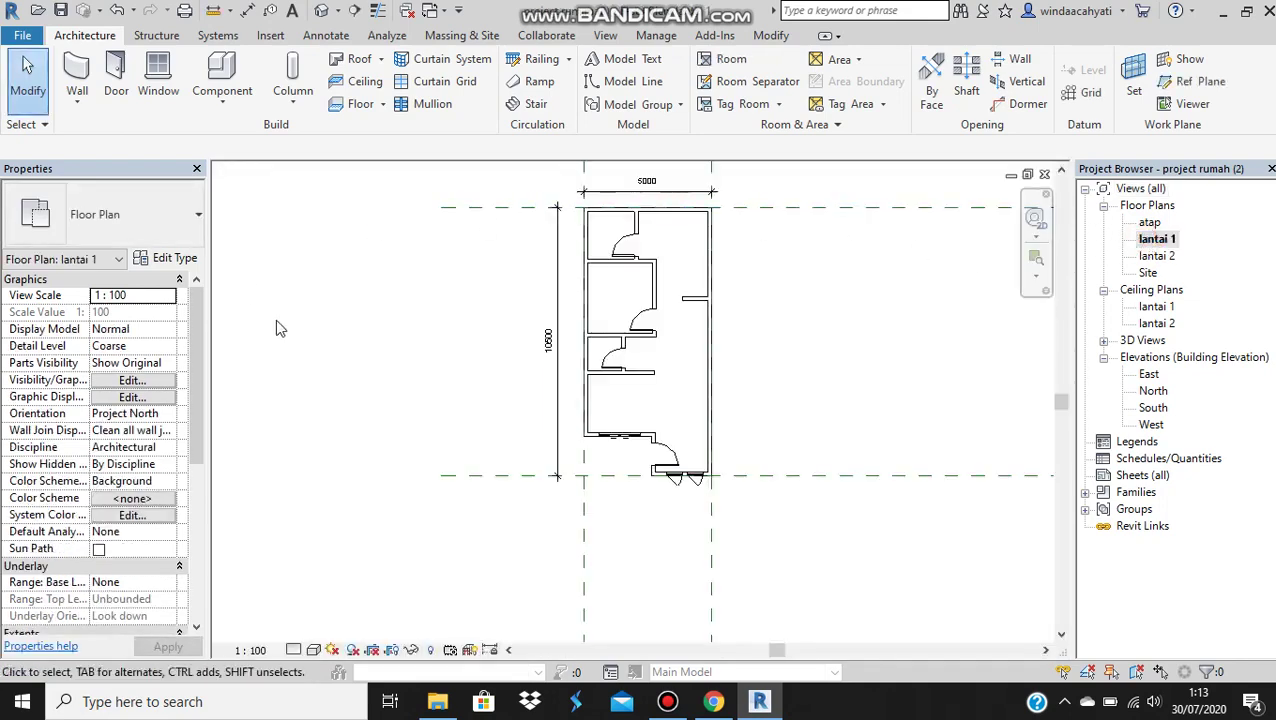
scroll(627, 450, "up", 2)
left_click(633, 434)
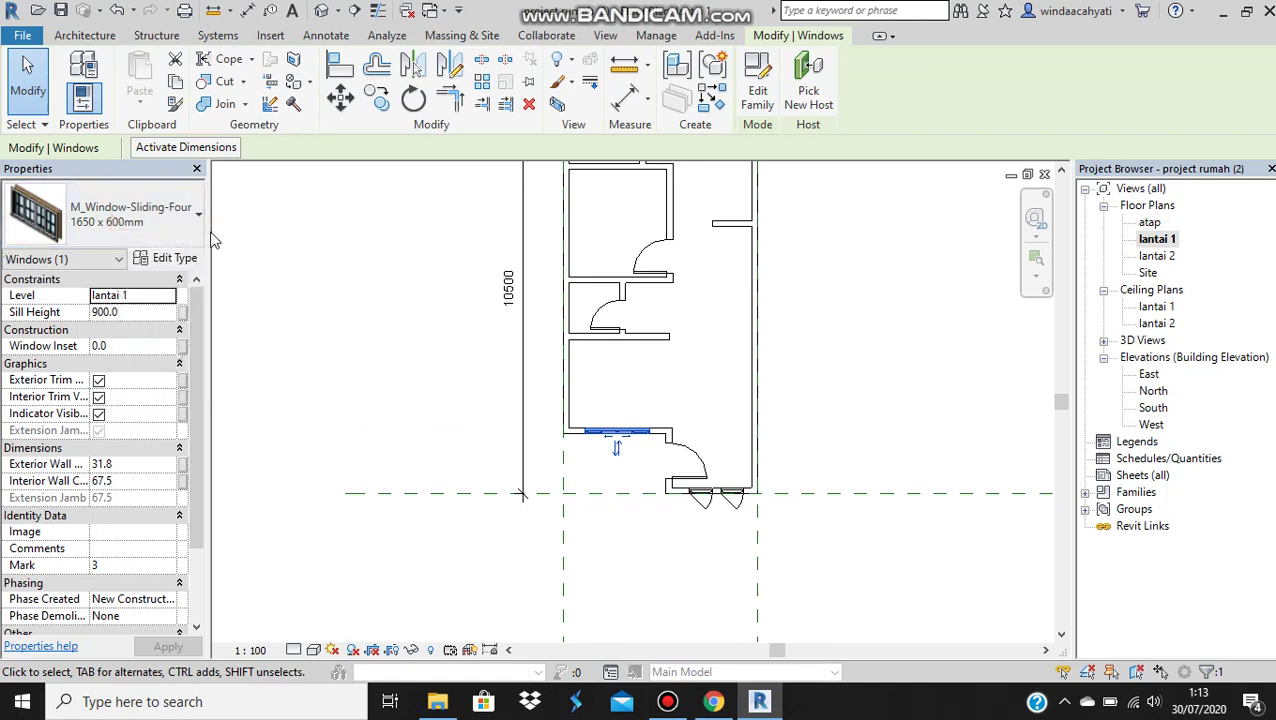
Duplicate the sliding window's type as '1800 x 1000mm'.
left_click(188, 260)
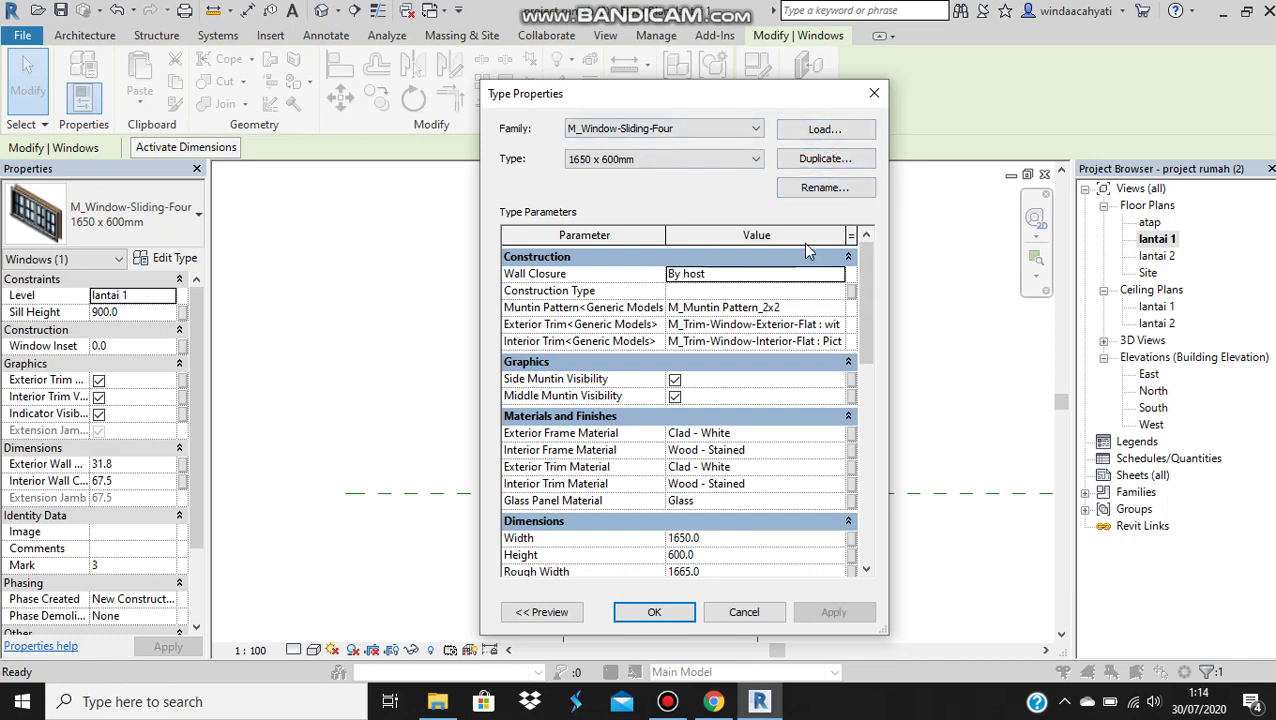
left_click(805, 162)
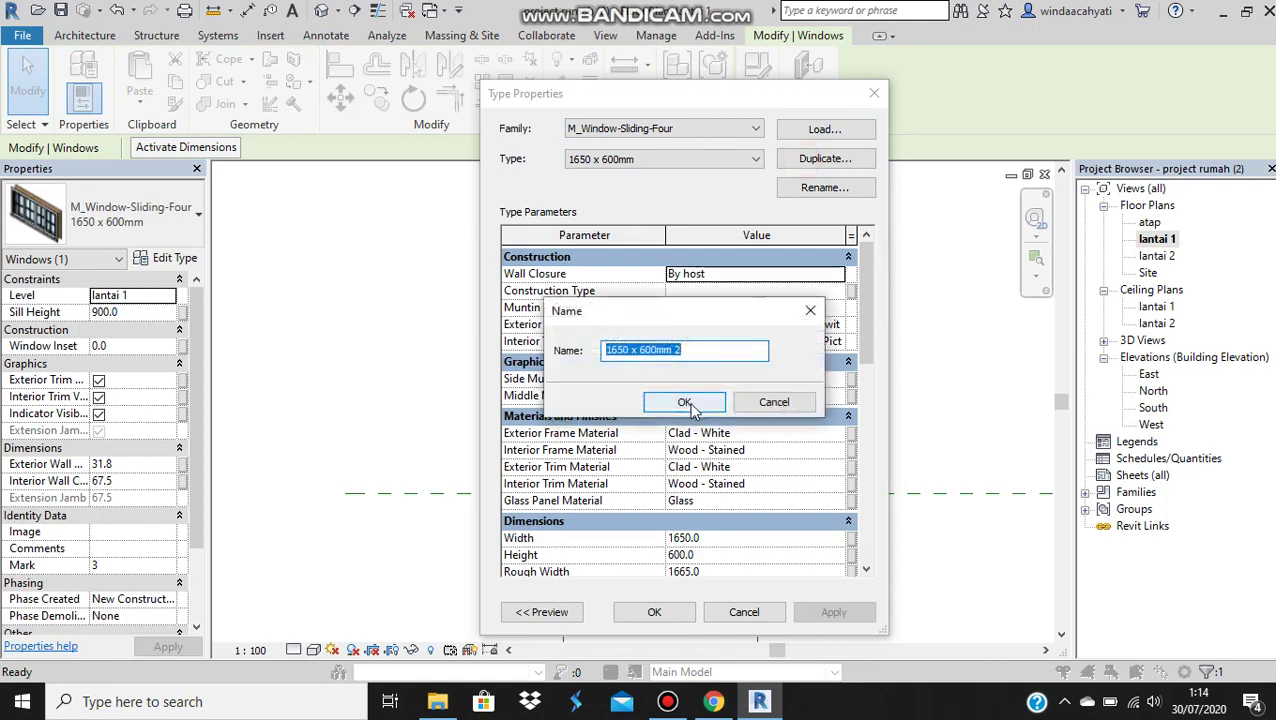
left_click(678, 350)
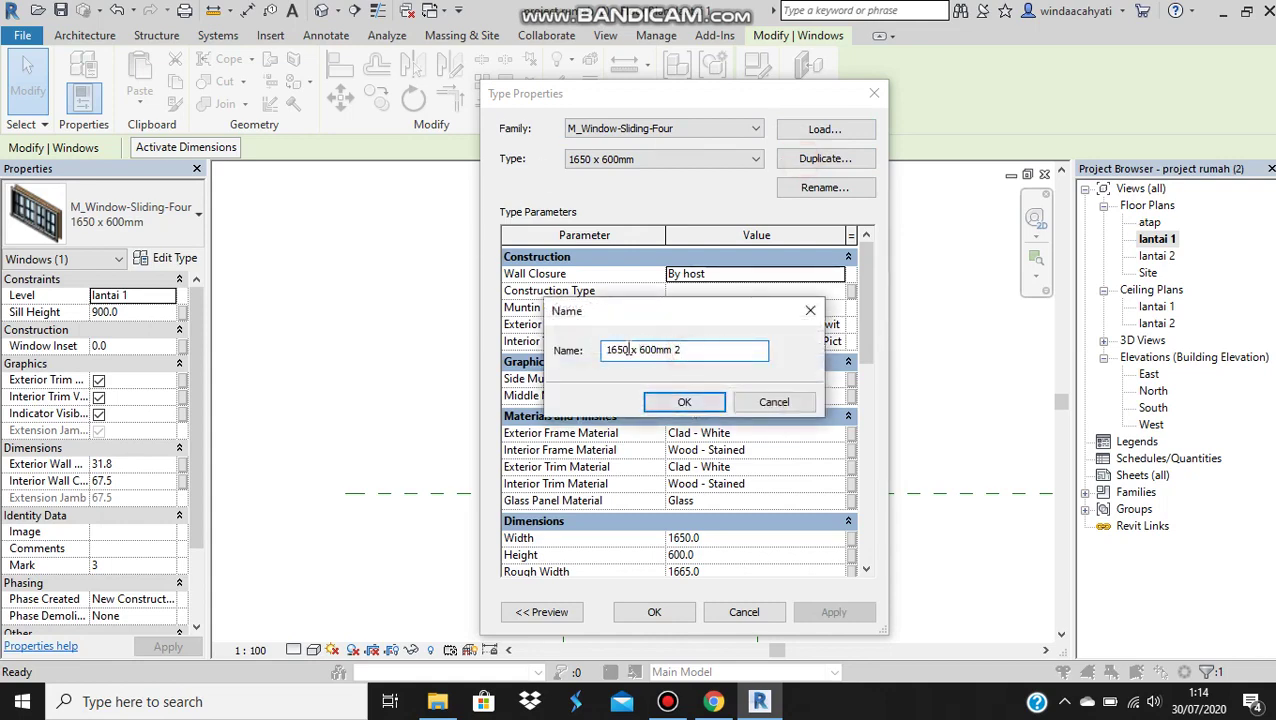
key("BackSpace")
key("BackSpace")
type("80")
type("0")
left_click(685, 404)
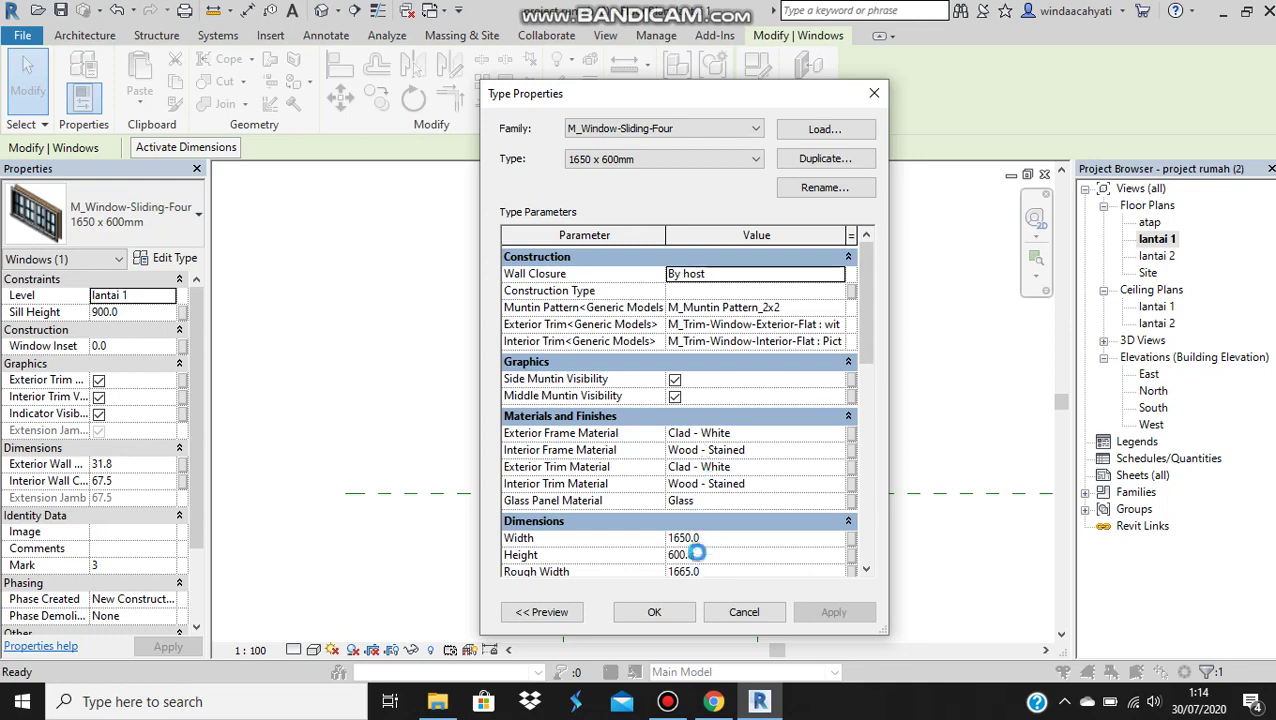
Set the new type's Width to 1000 and Height to 1800.
scroll(680, 517, "down", 1)
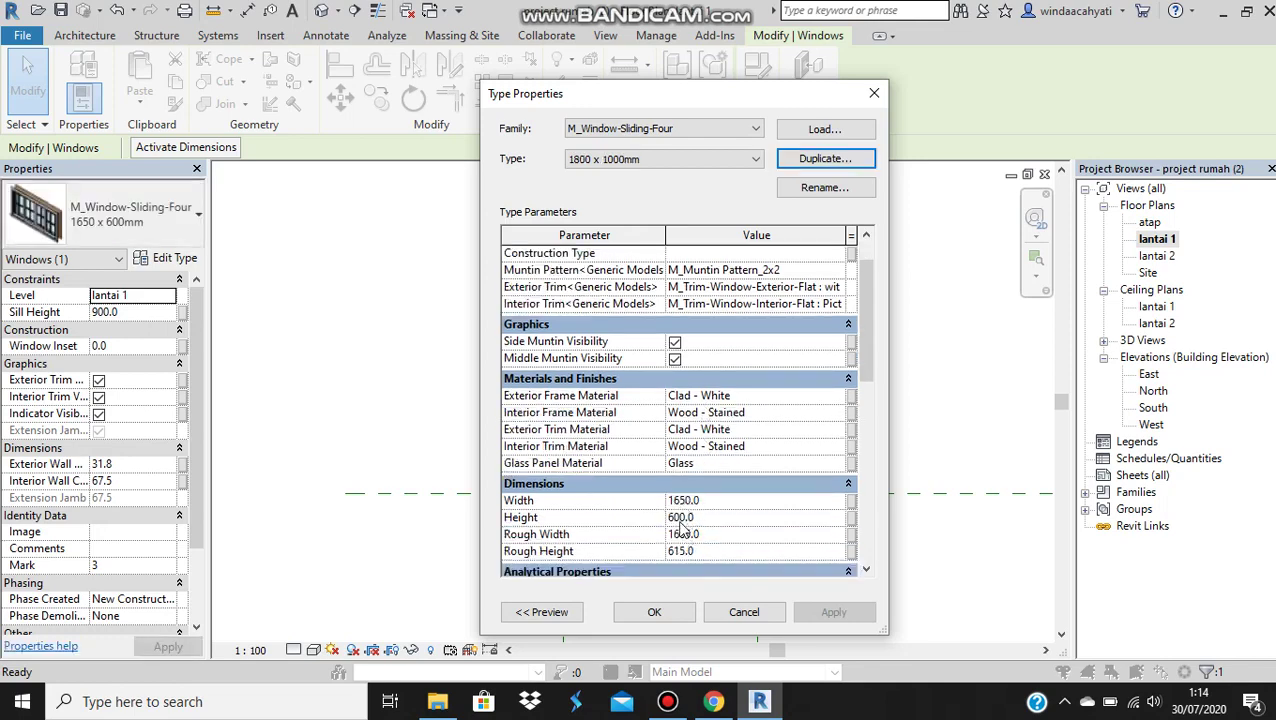
left_click(686, 500)
type("1000")
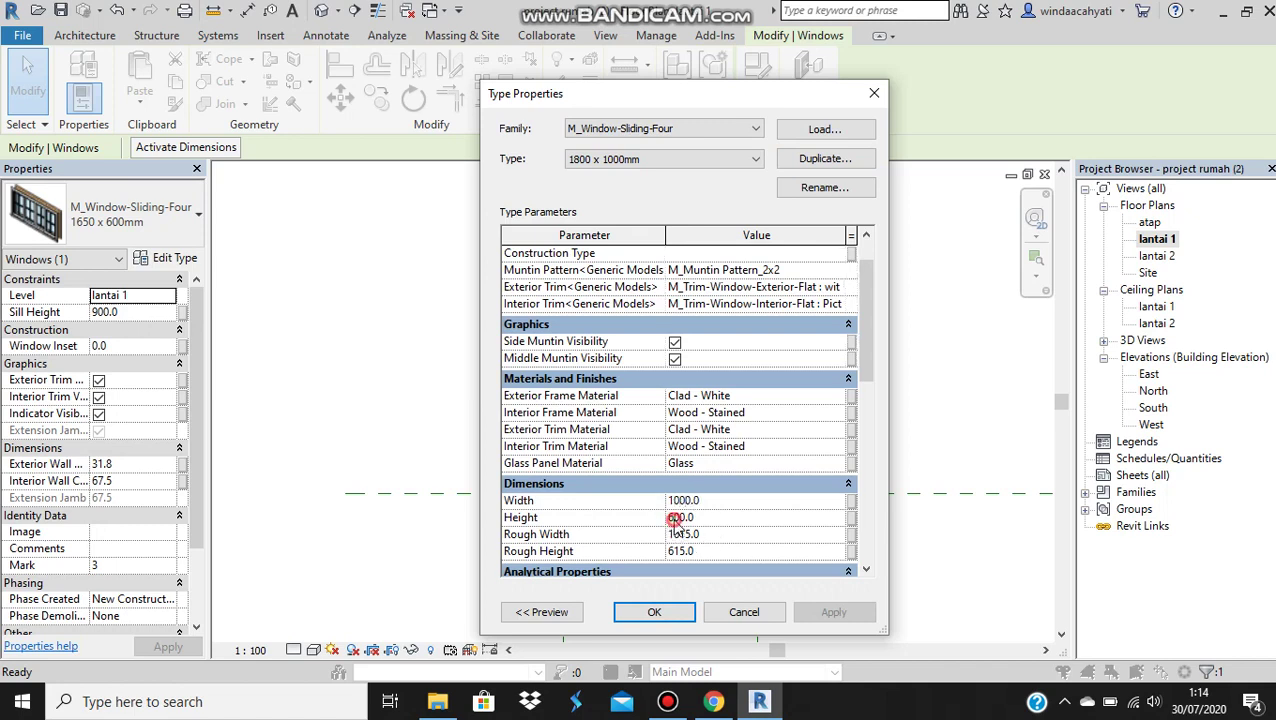
left_click(676, 518)
type("1800")
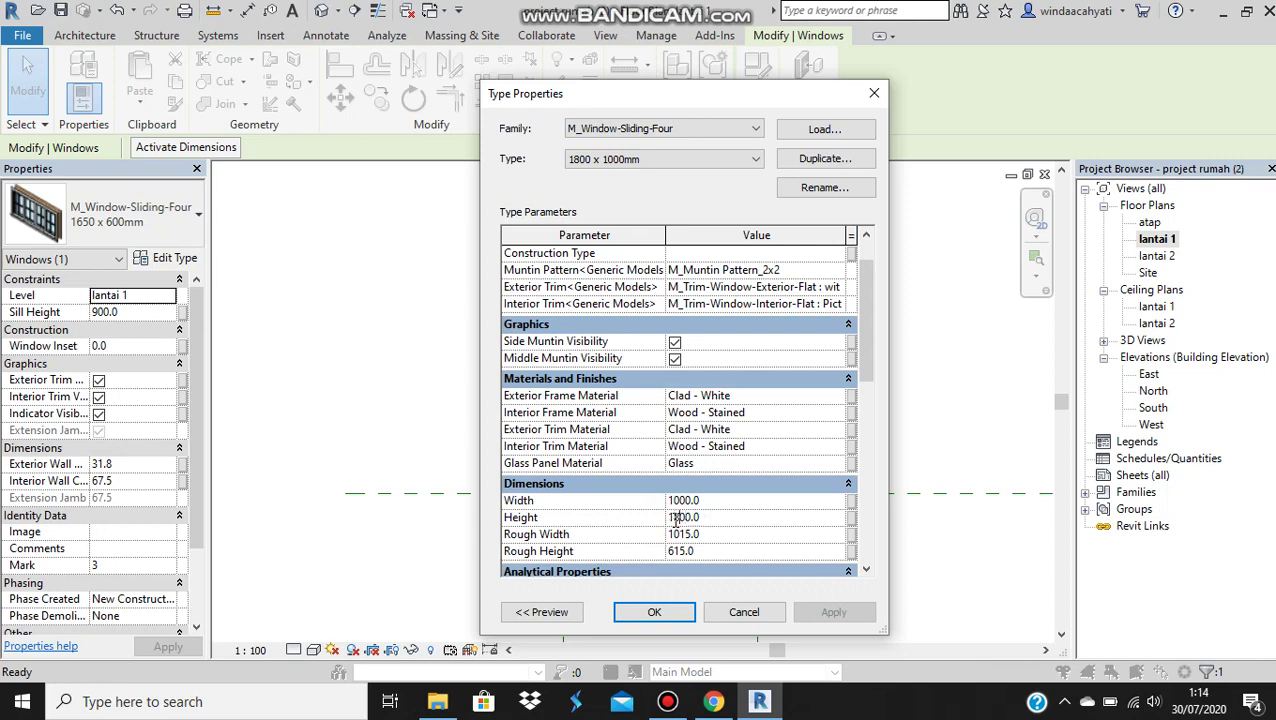
left_click(664, 613)
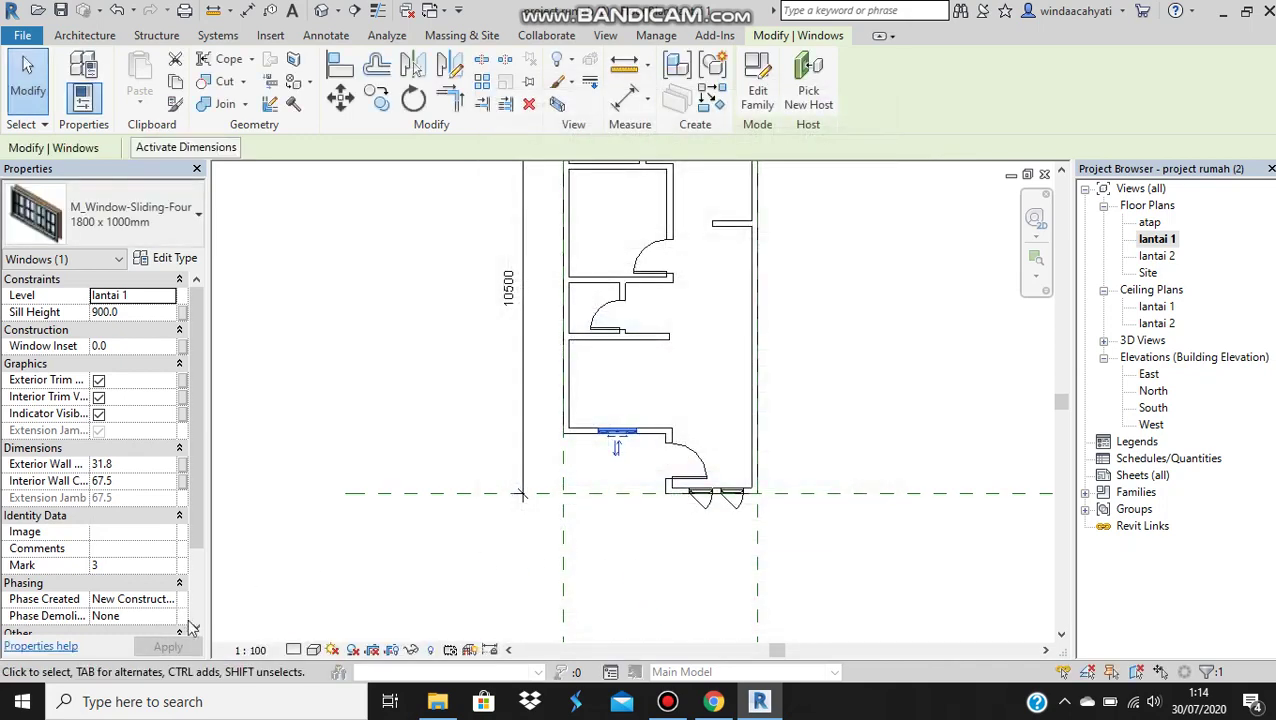
scroll(600, 430, "up", 5)
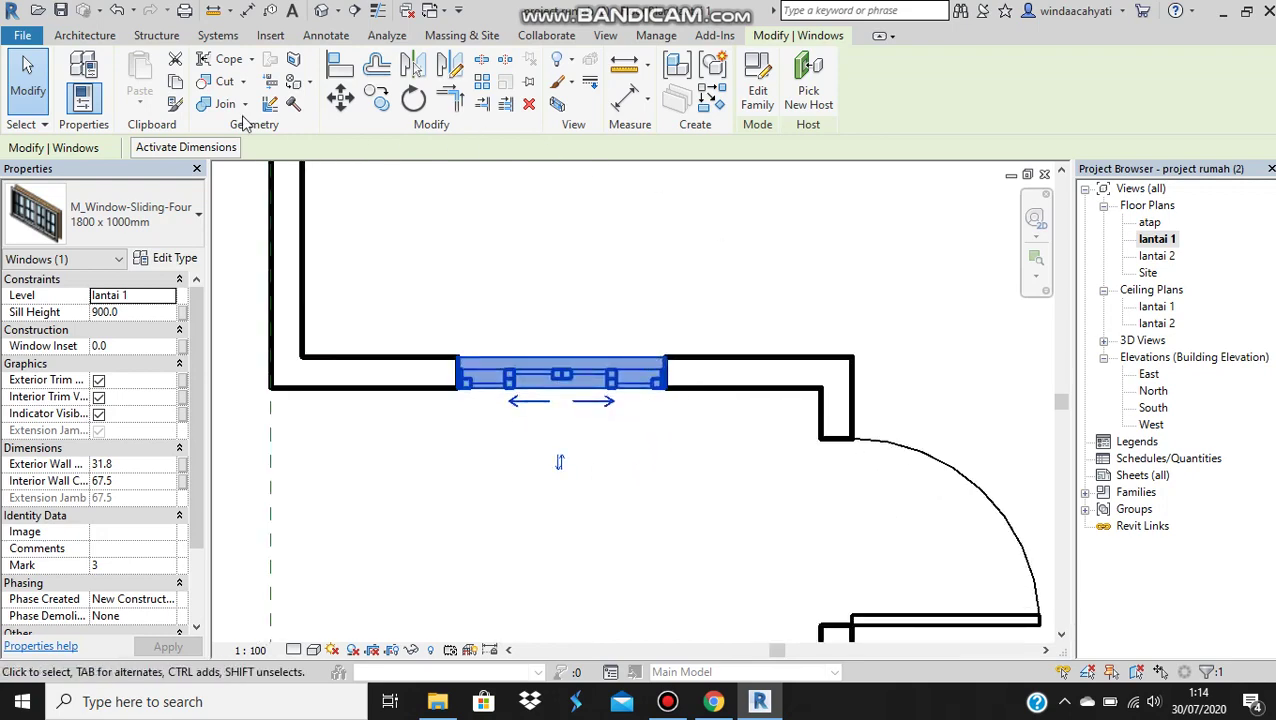
left_click(226, 10)
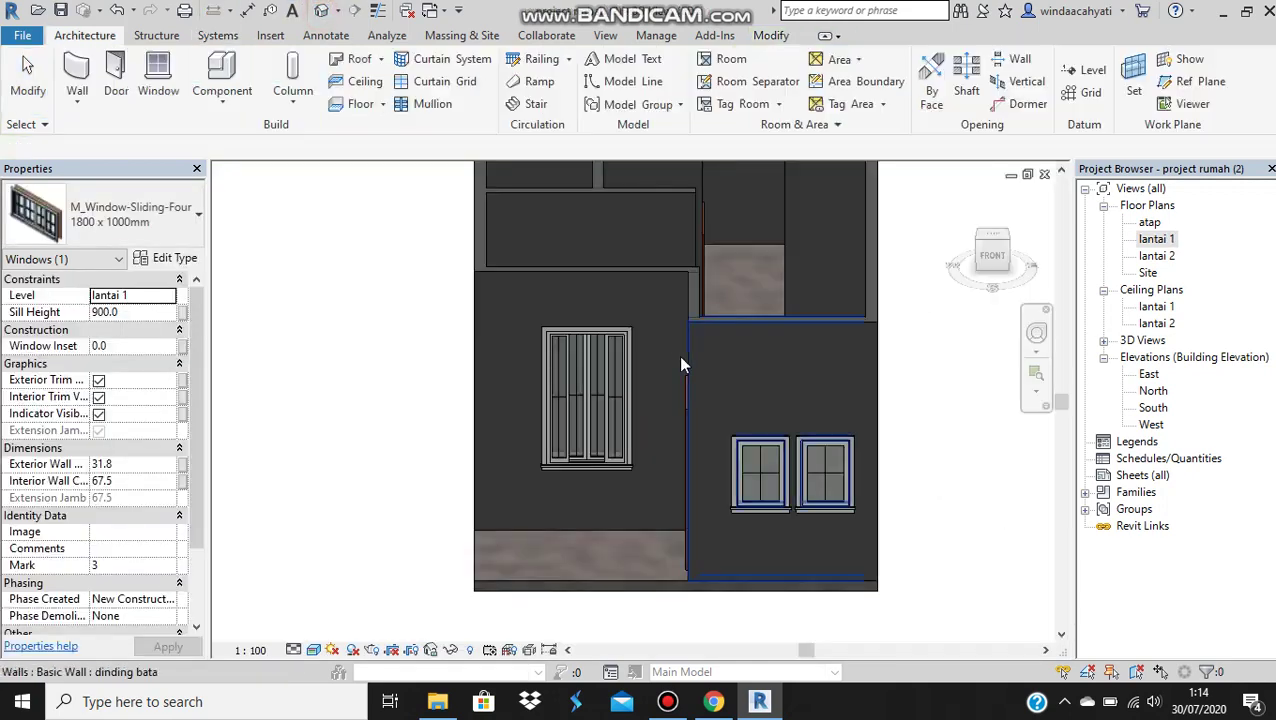
scroll(620, 445, "up", 1)
scroll(647, 439, "up", 3)
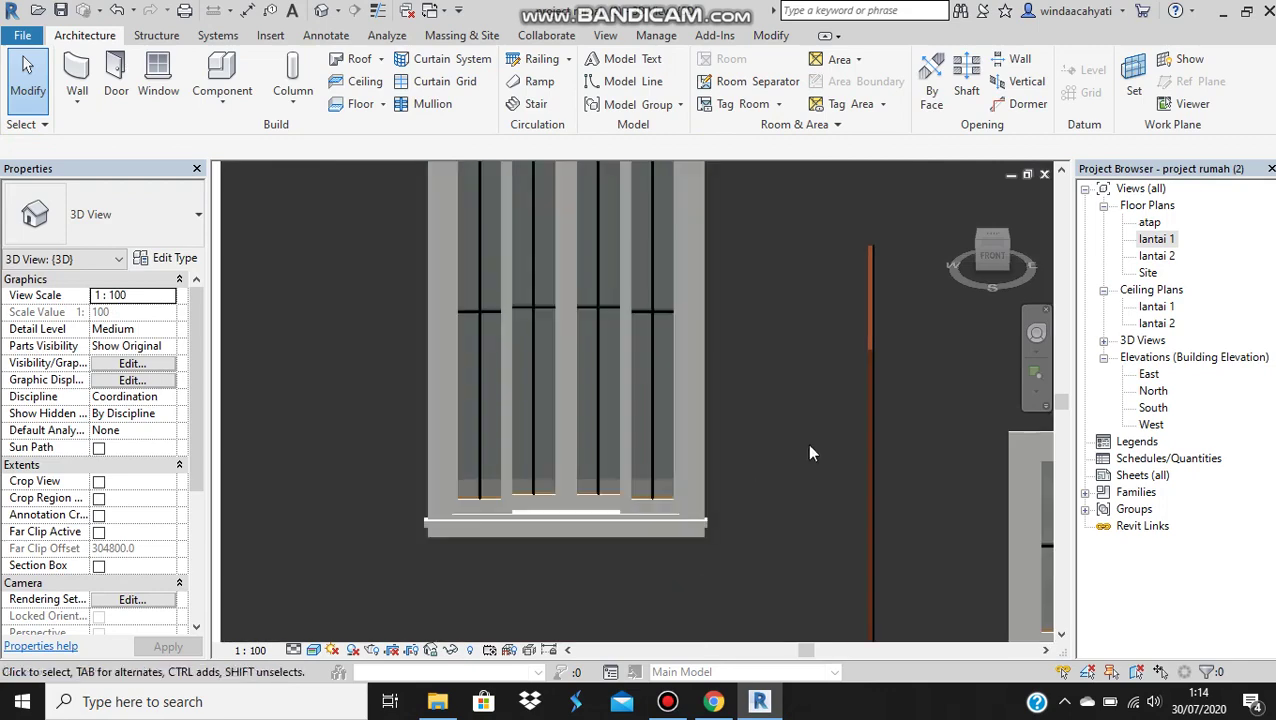
scroll(614, 539, "down", 1)
scroll(616, 549, "down", 3)
middle_click_drag(804, 439, 726, 405)
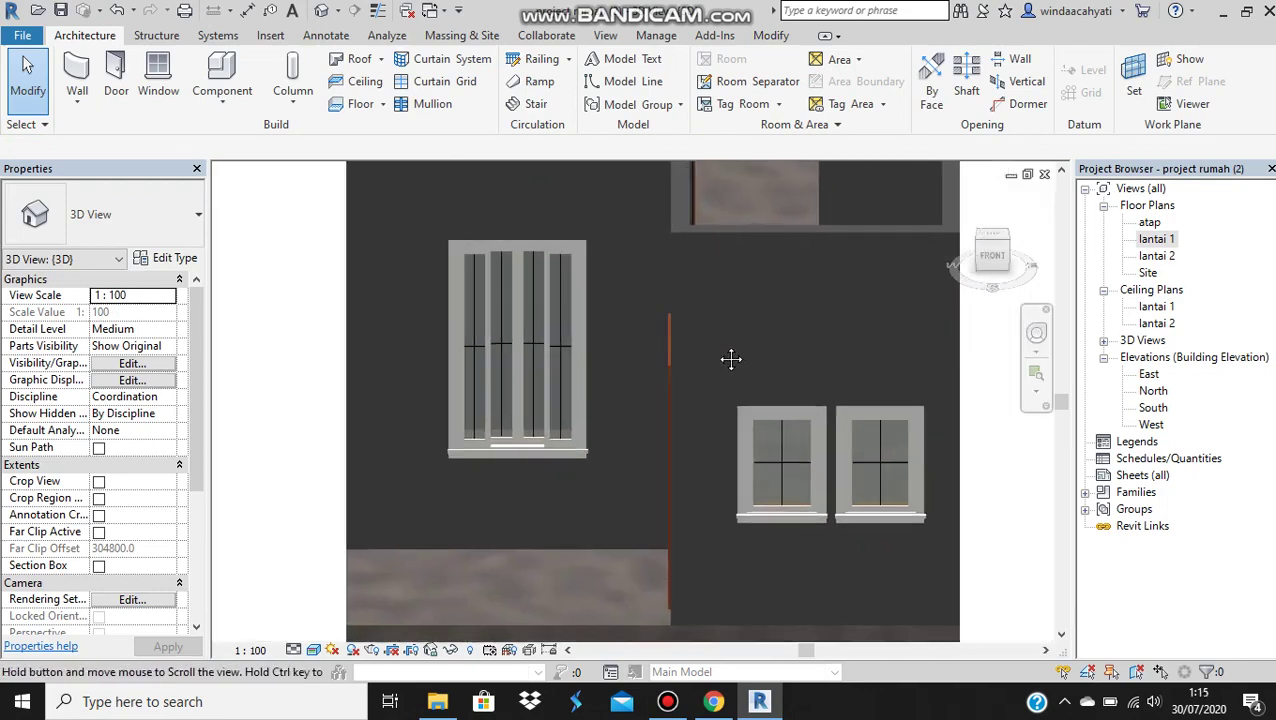
scroll(724, 400, "down", 2)
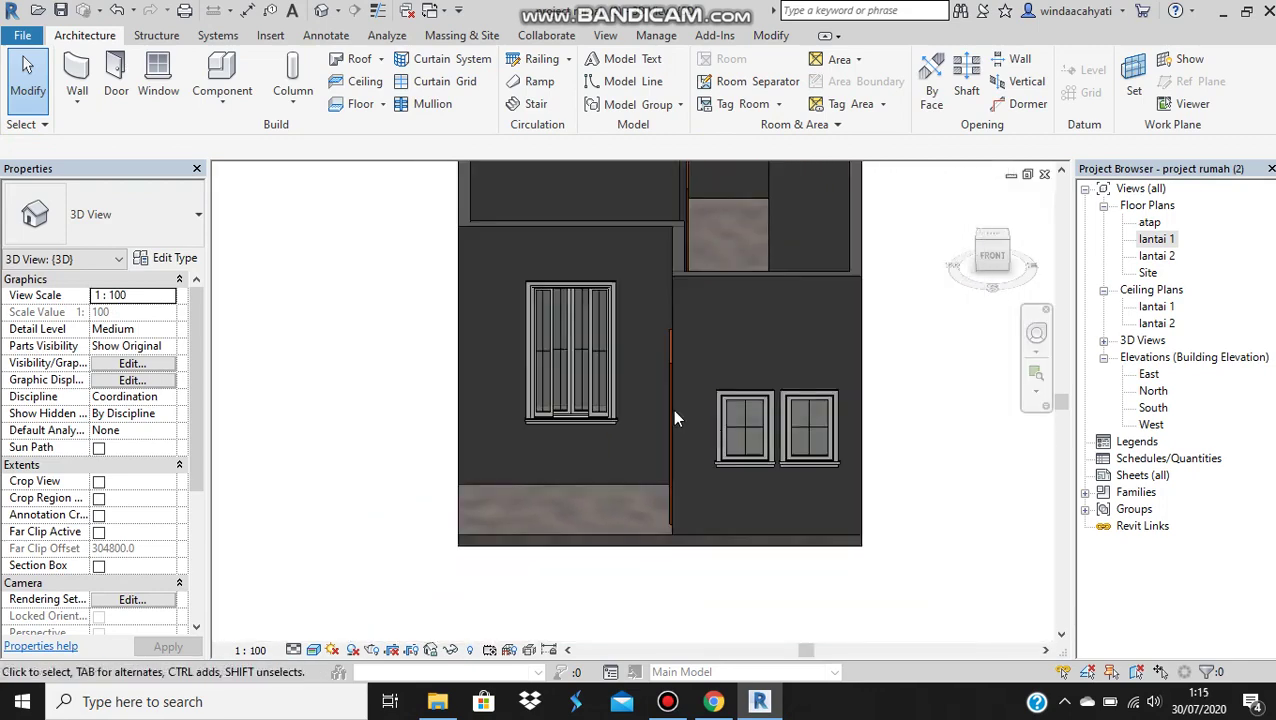
left_click(588, 360)
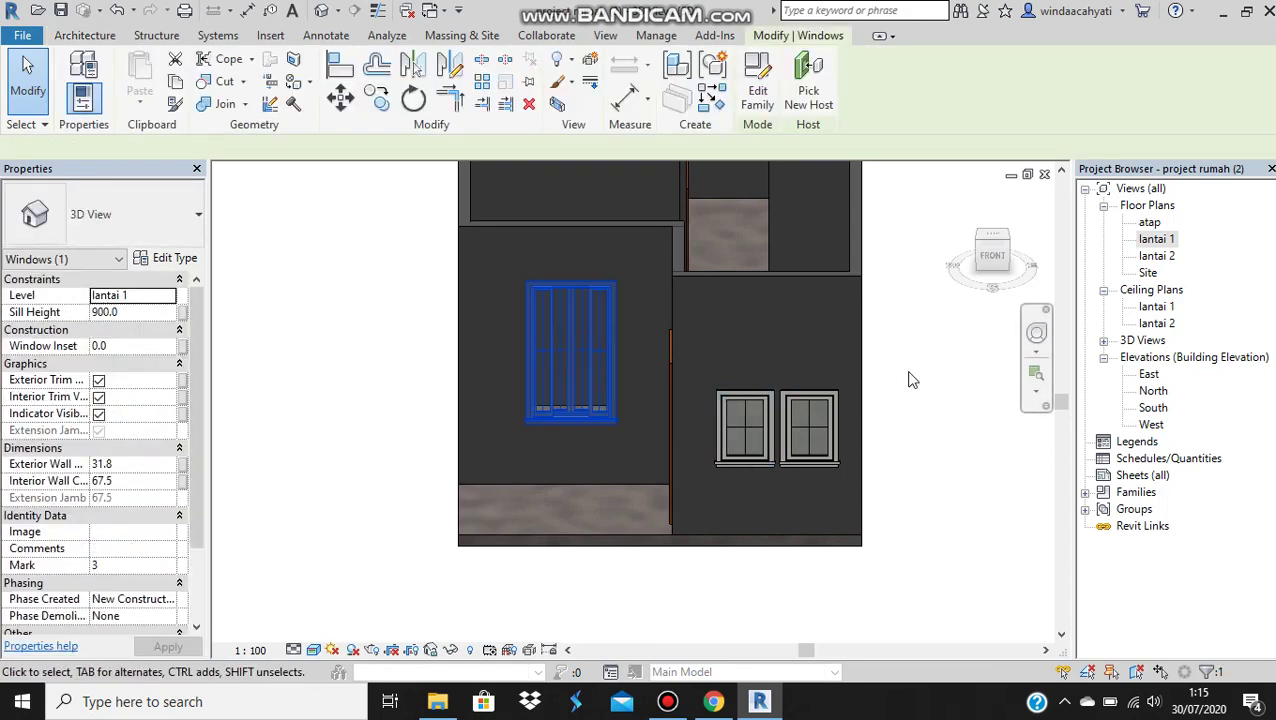
left_click(908, 372)
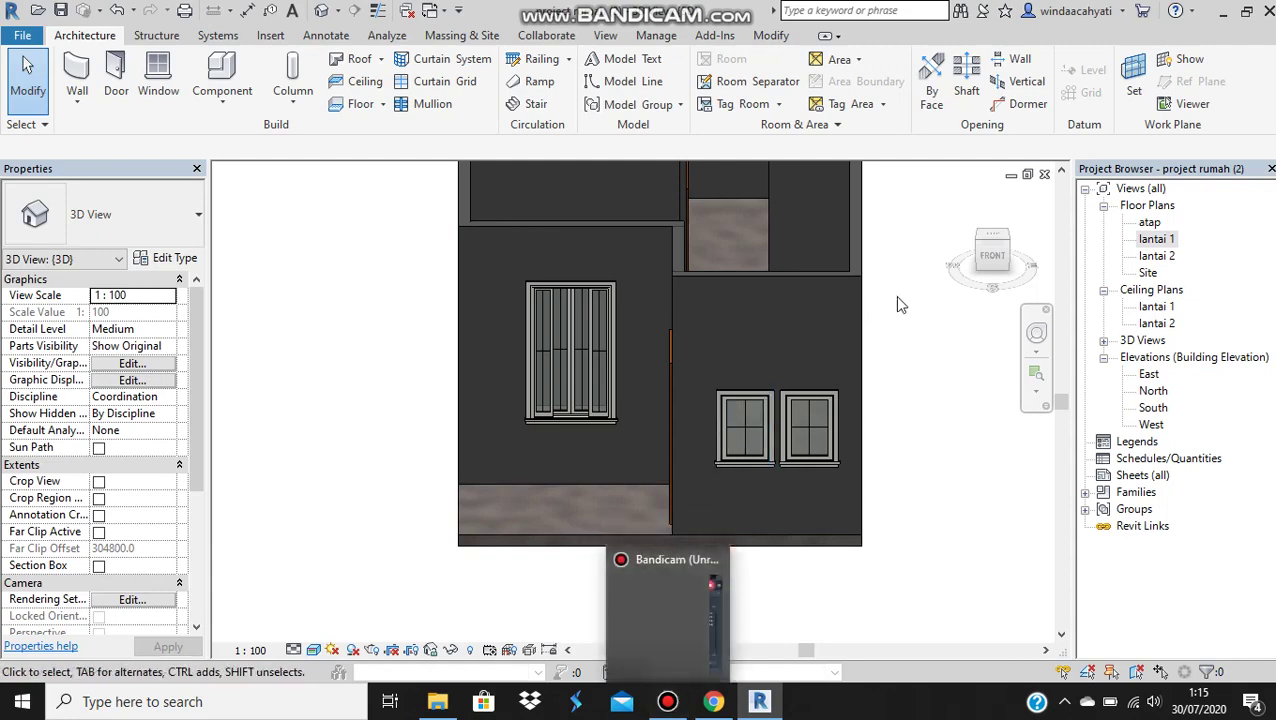
double_click(1152, 240)
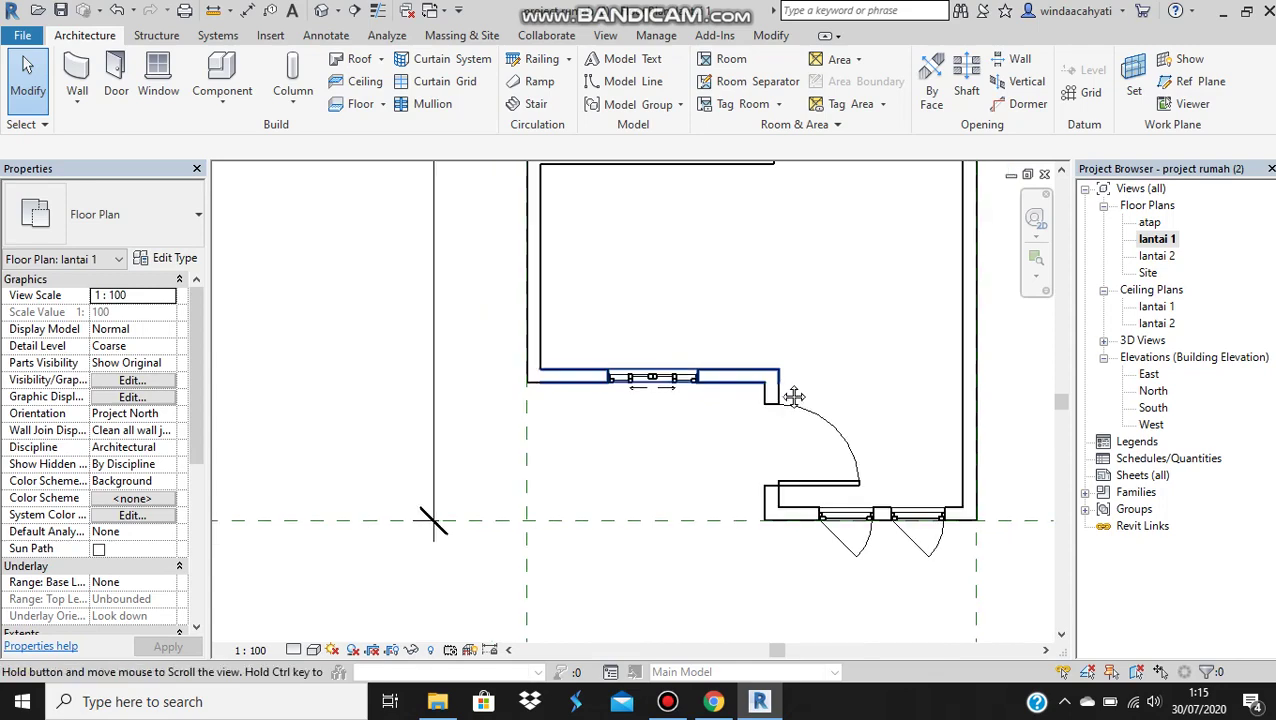
scroll(780, 370, "down", 2)
scroll(795, 345, "down", 1)
scroll(800, 338, "down", 2)
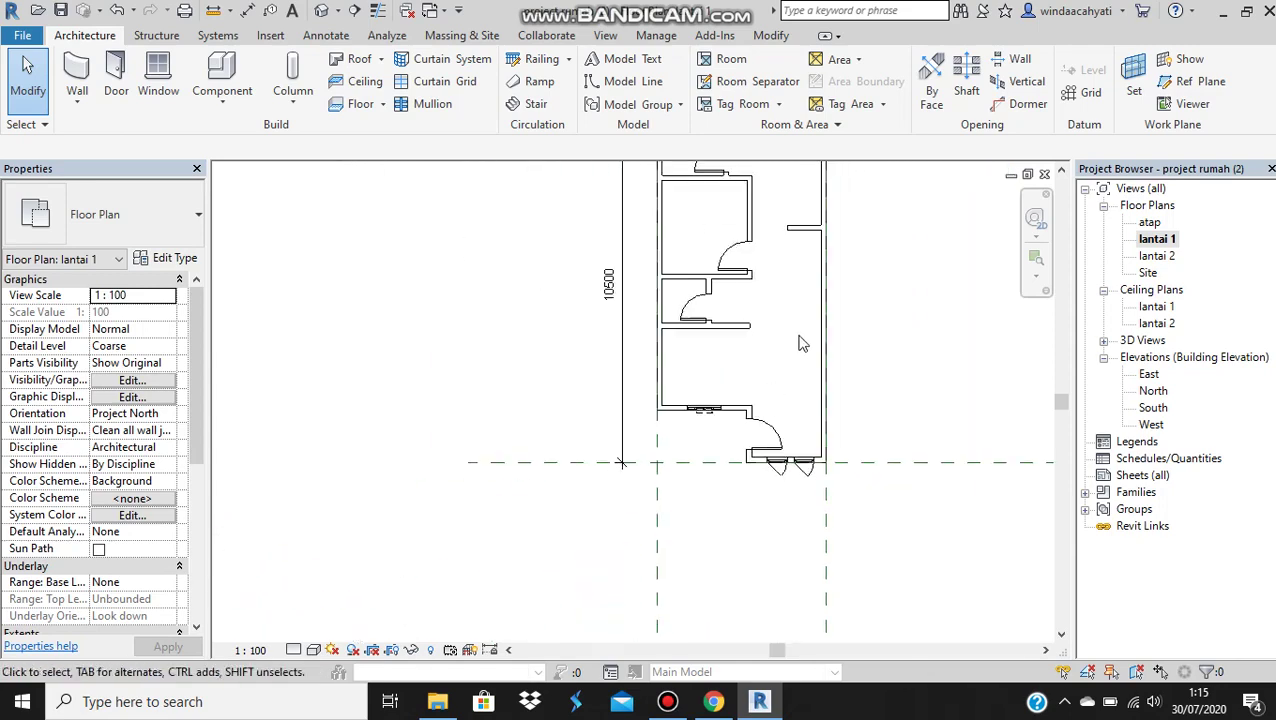
middle_click_drag(800, 338, 780, 437)
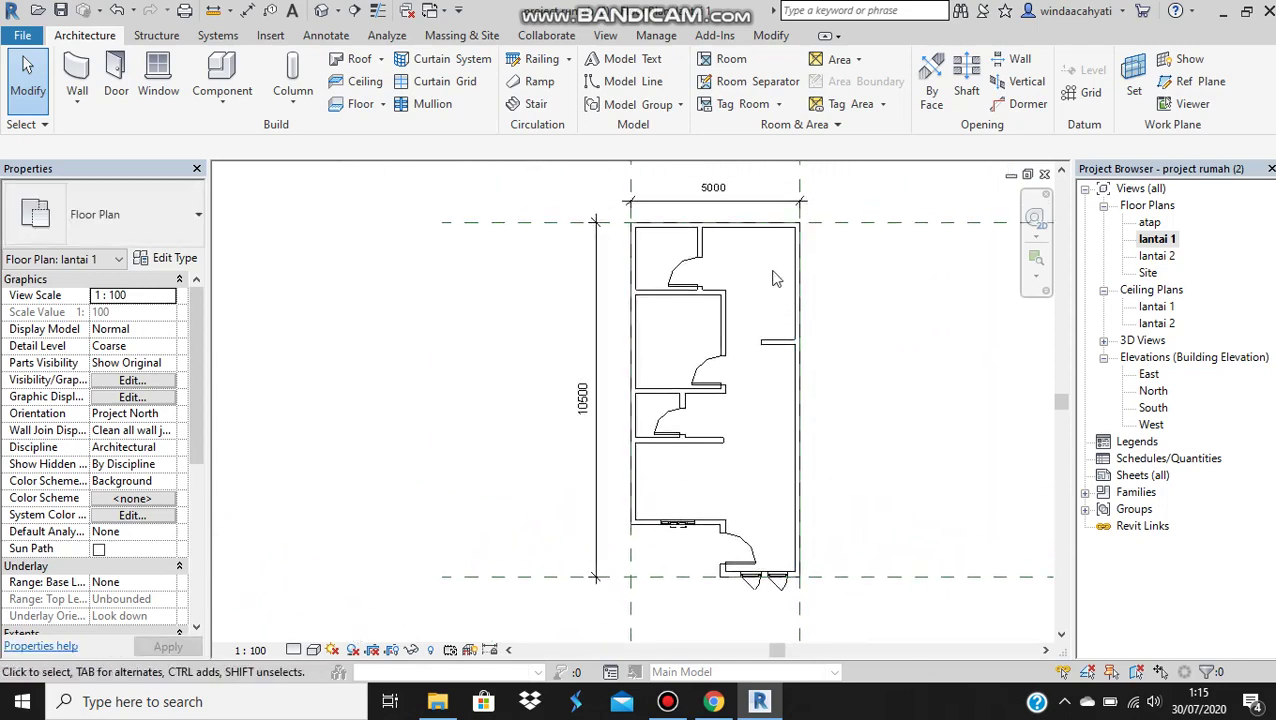